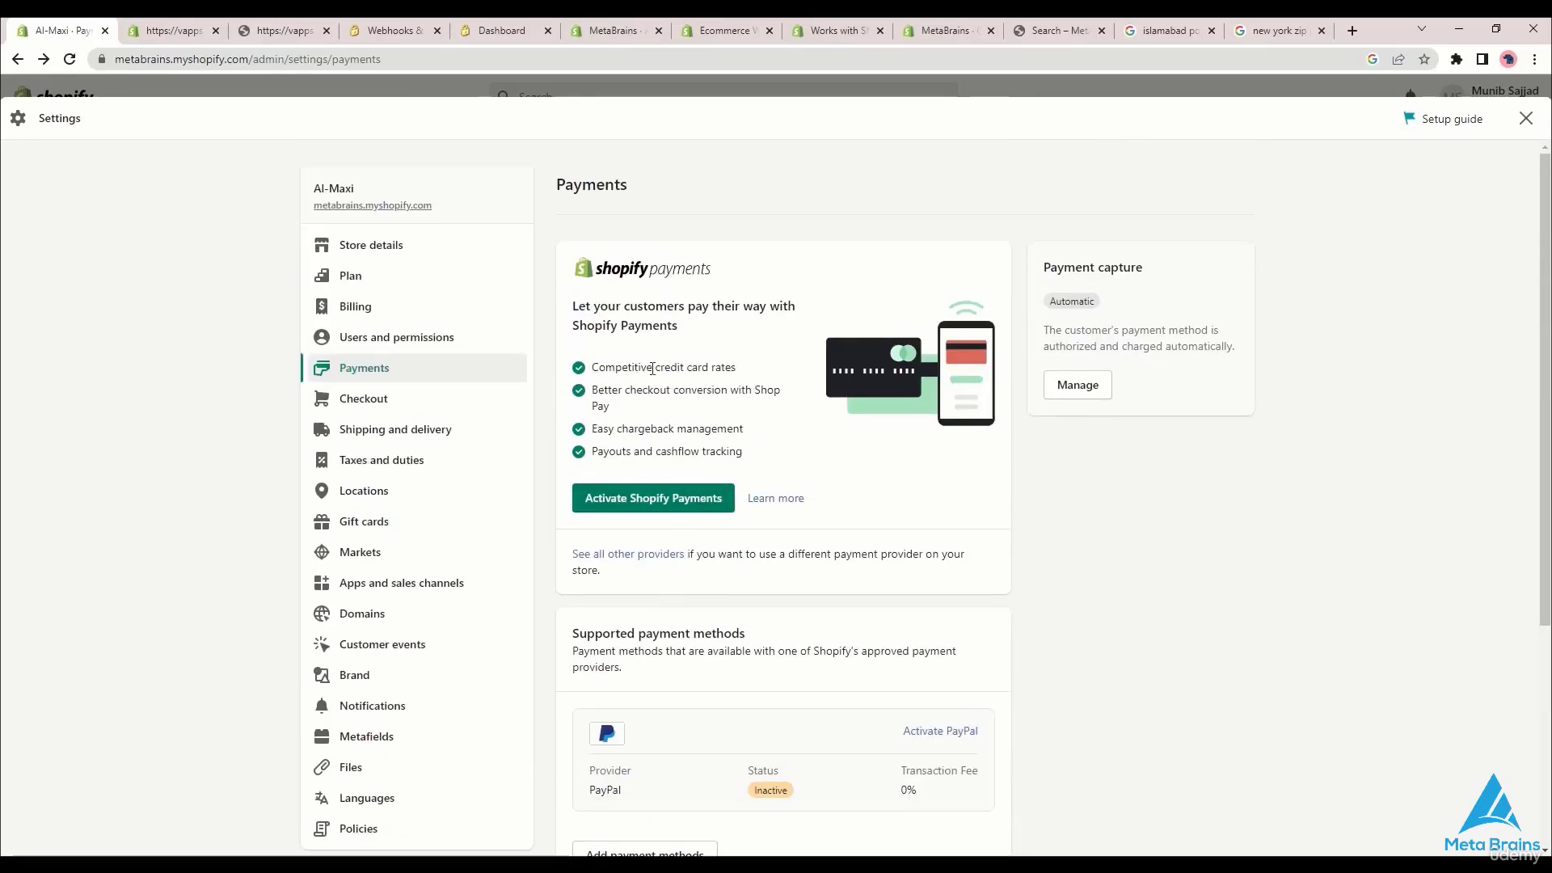
Step: Examine the Payments settings for Shopify Payments, supported payment methods and the option to use other payment providers
scroll(808, 420, down, 3)
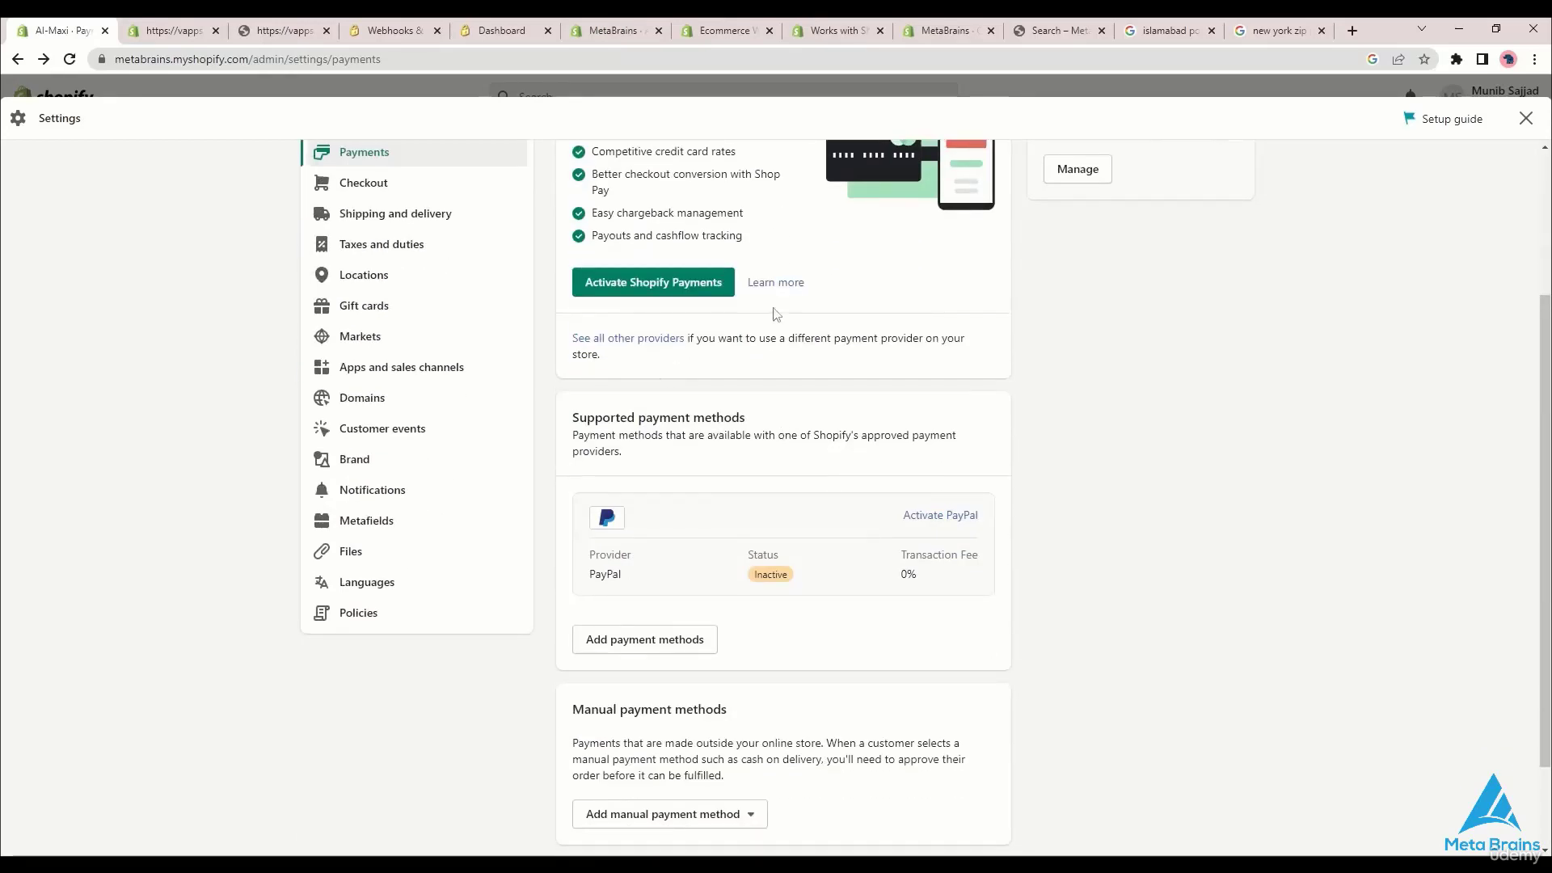
scroll(755, 311, up, 3)
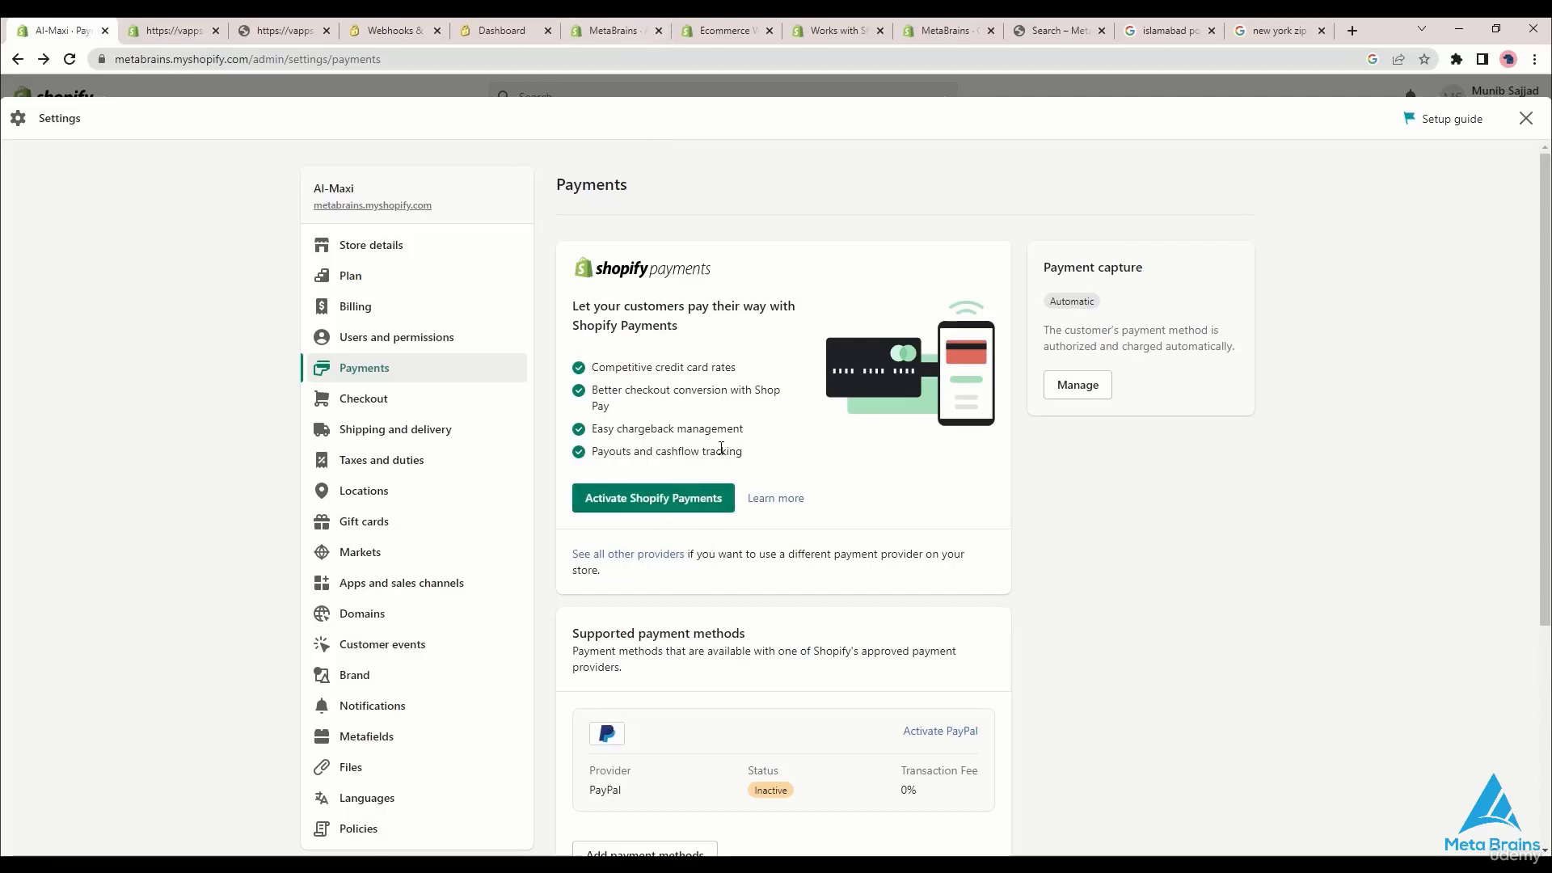
scroll(783, 770, down, 1)
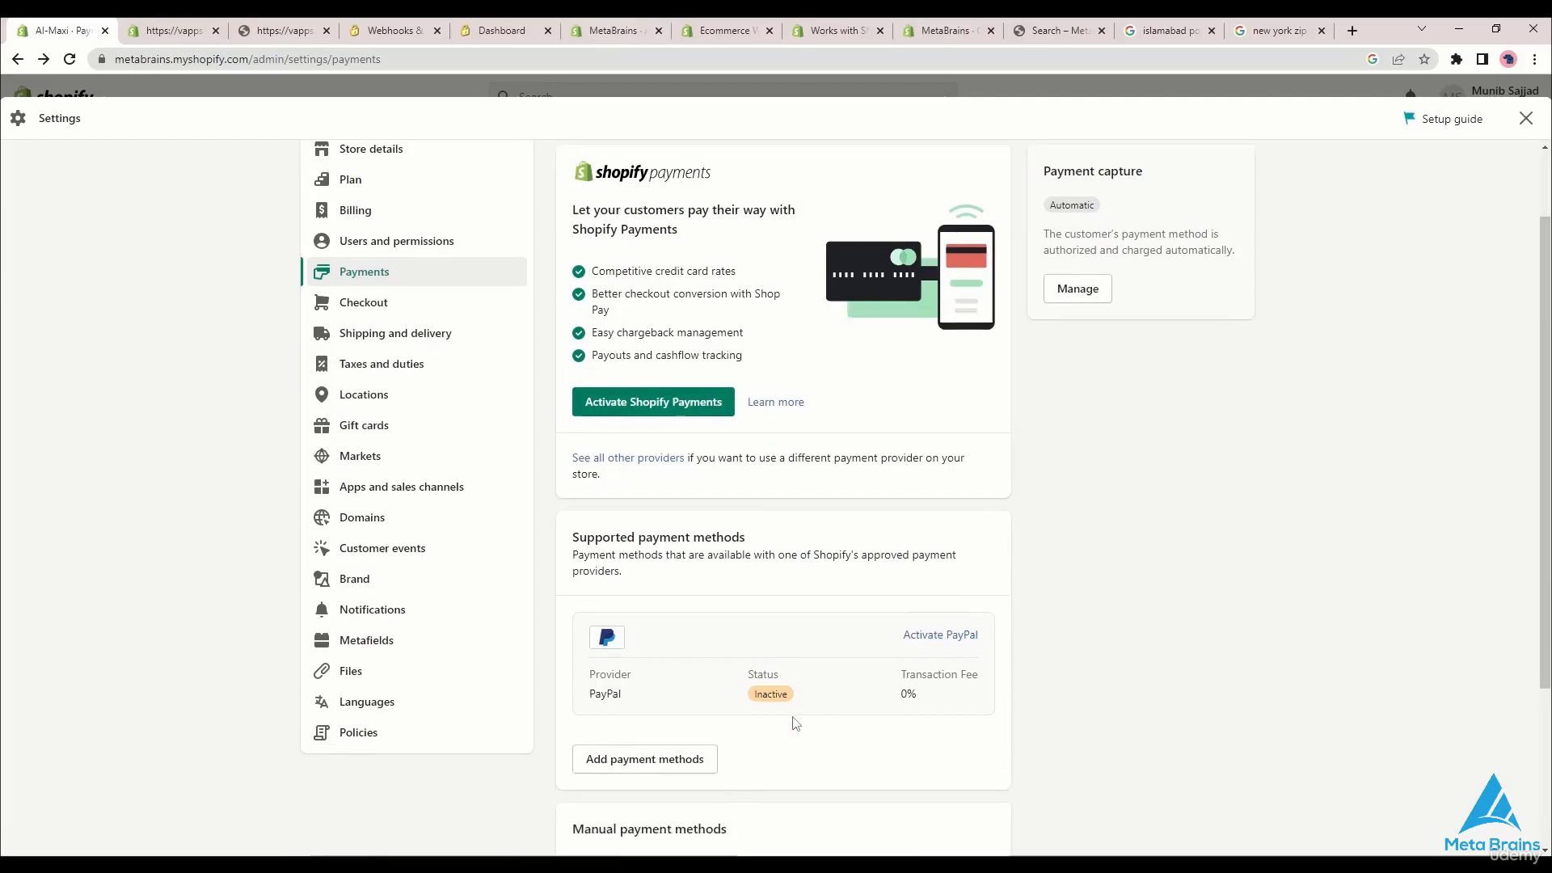
drag(611, 559, 581, 540)
click(580, 540)
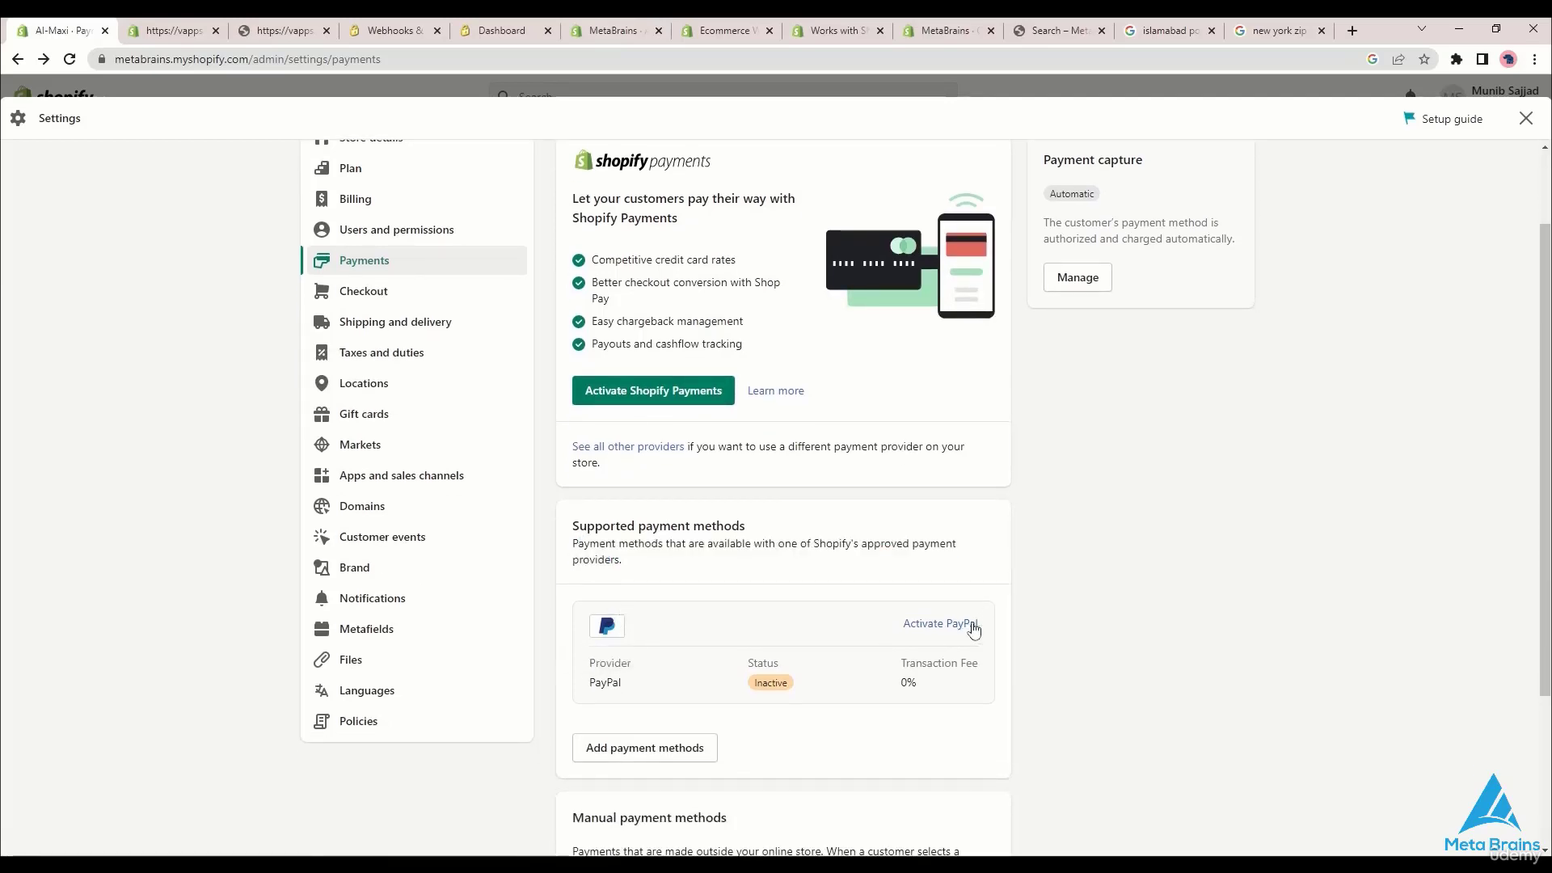
scroll(969, 632, up, 1)
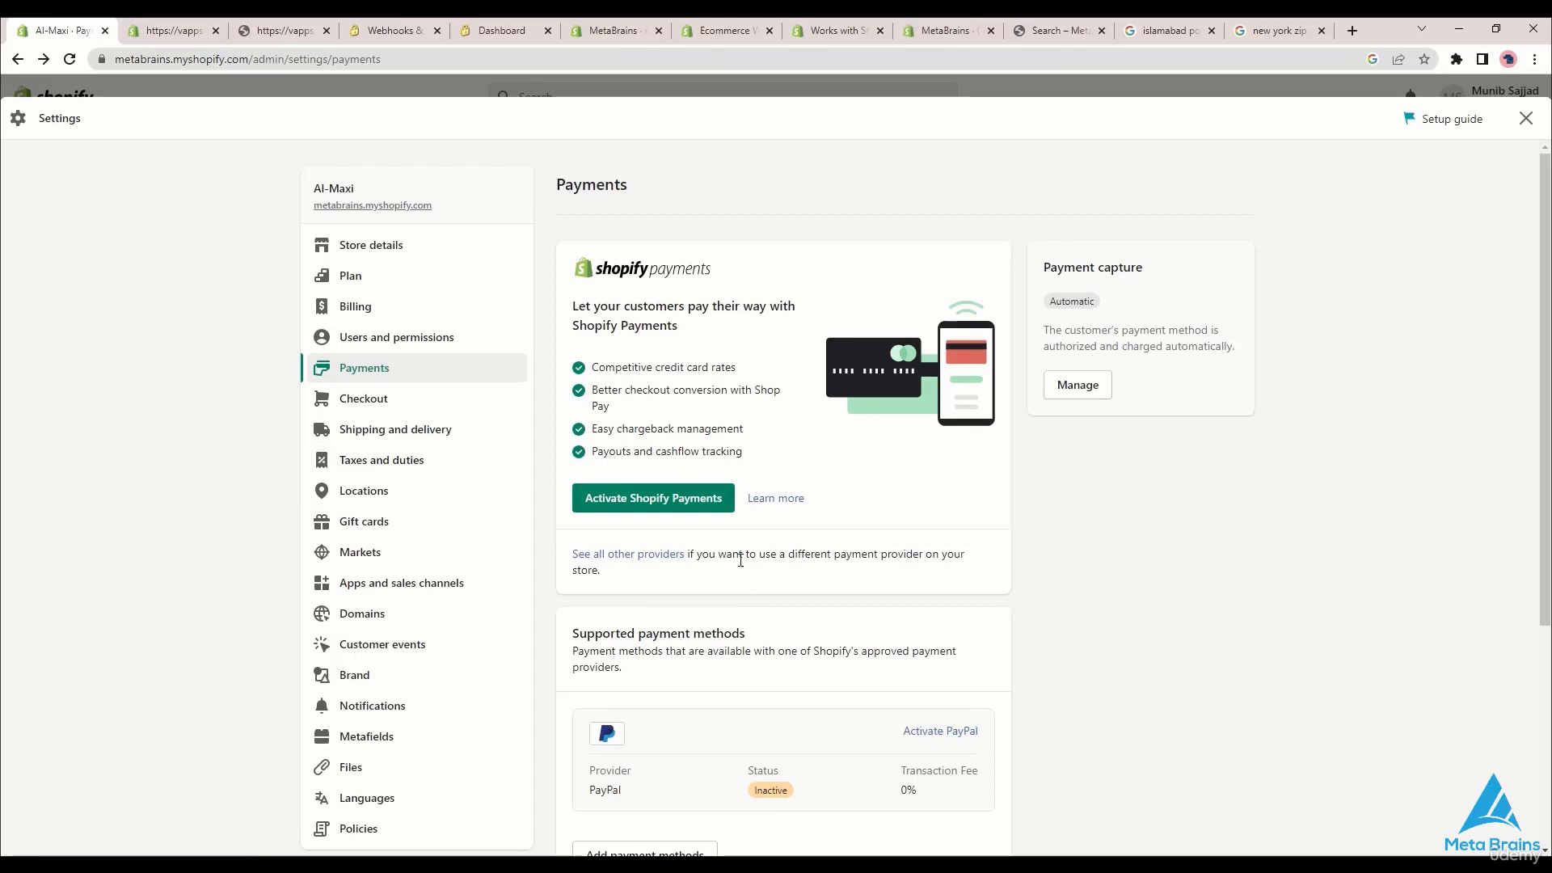
drag(736, 572, 685, 556)
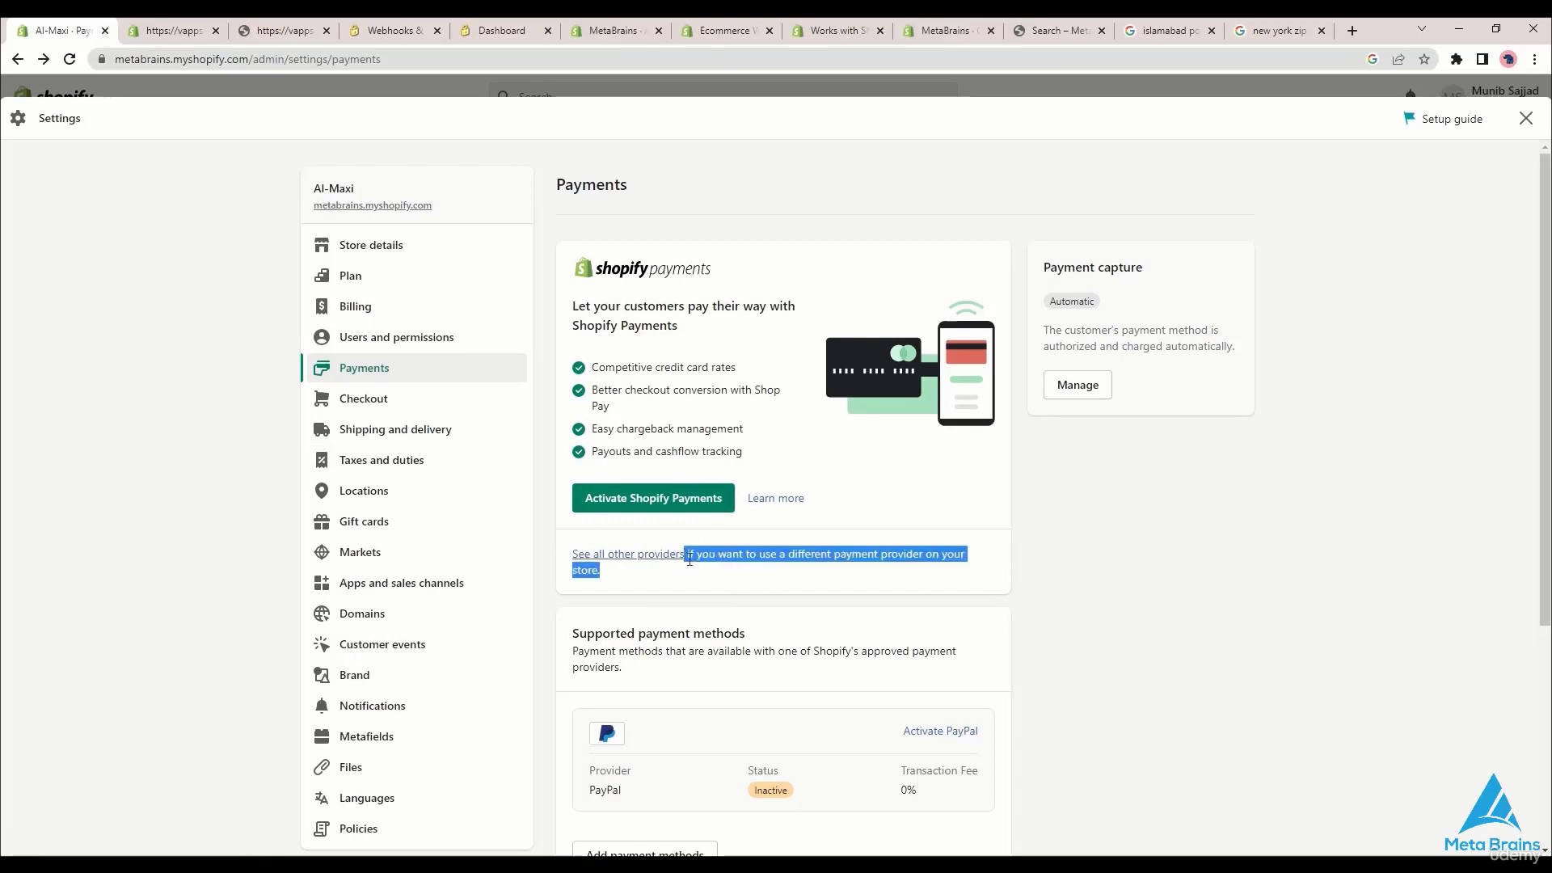
click(736, 582)
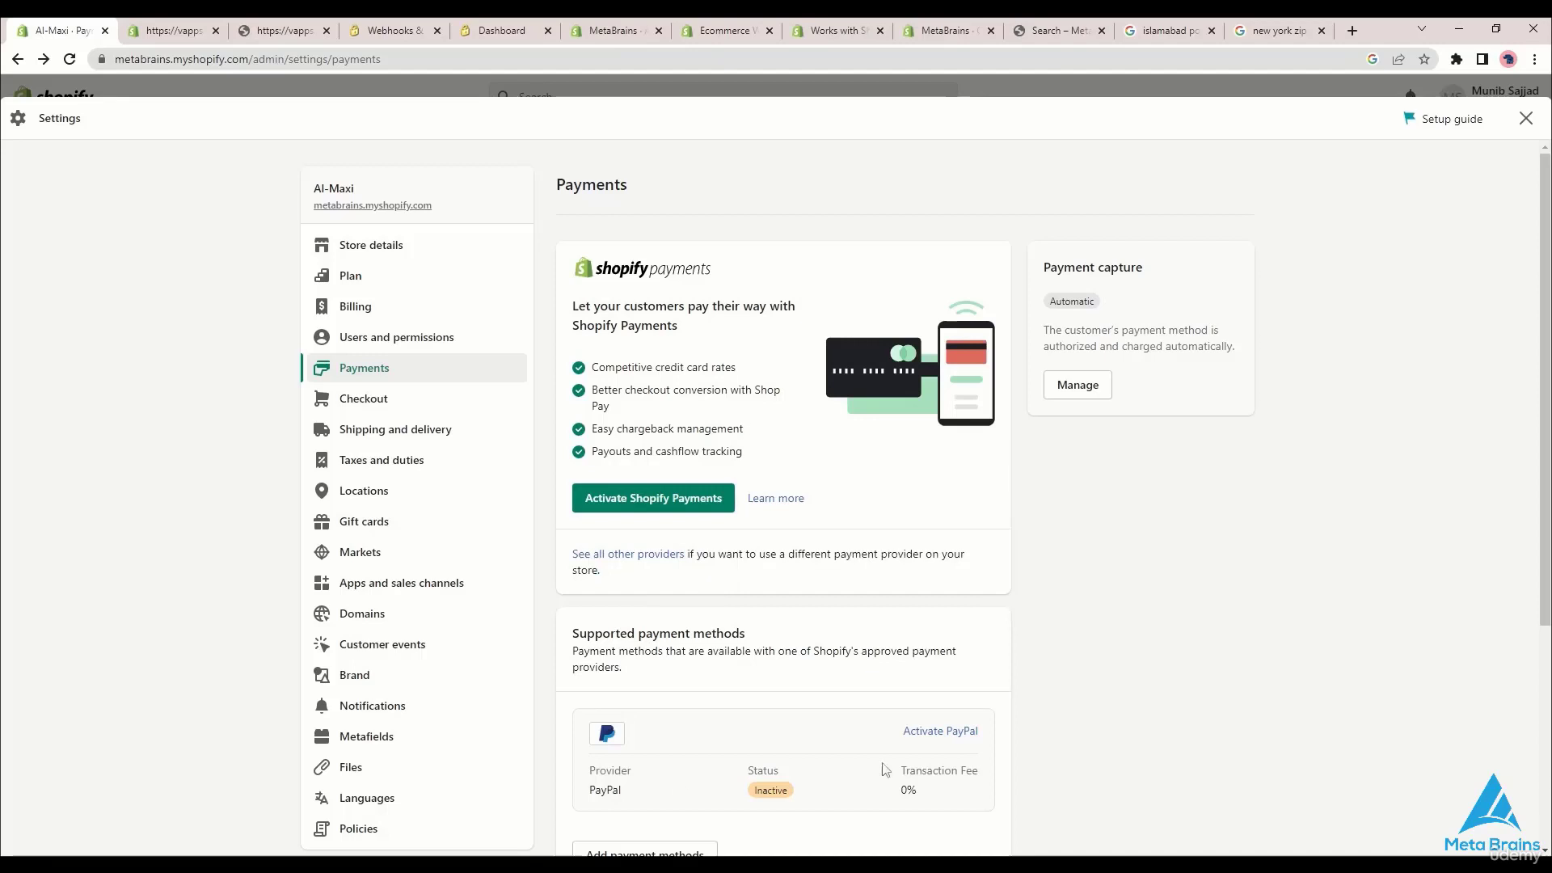
Step: Start activating PayPal Express Checkout to view PayPal's account connection page, and return to the store's Payments settings
click(954, 739)
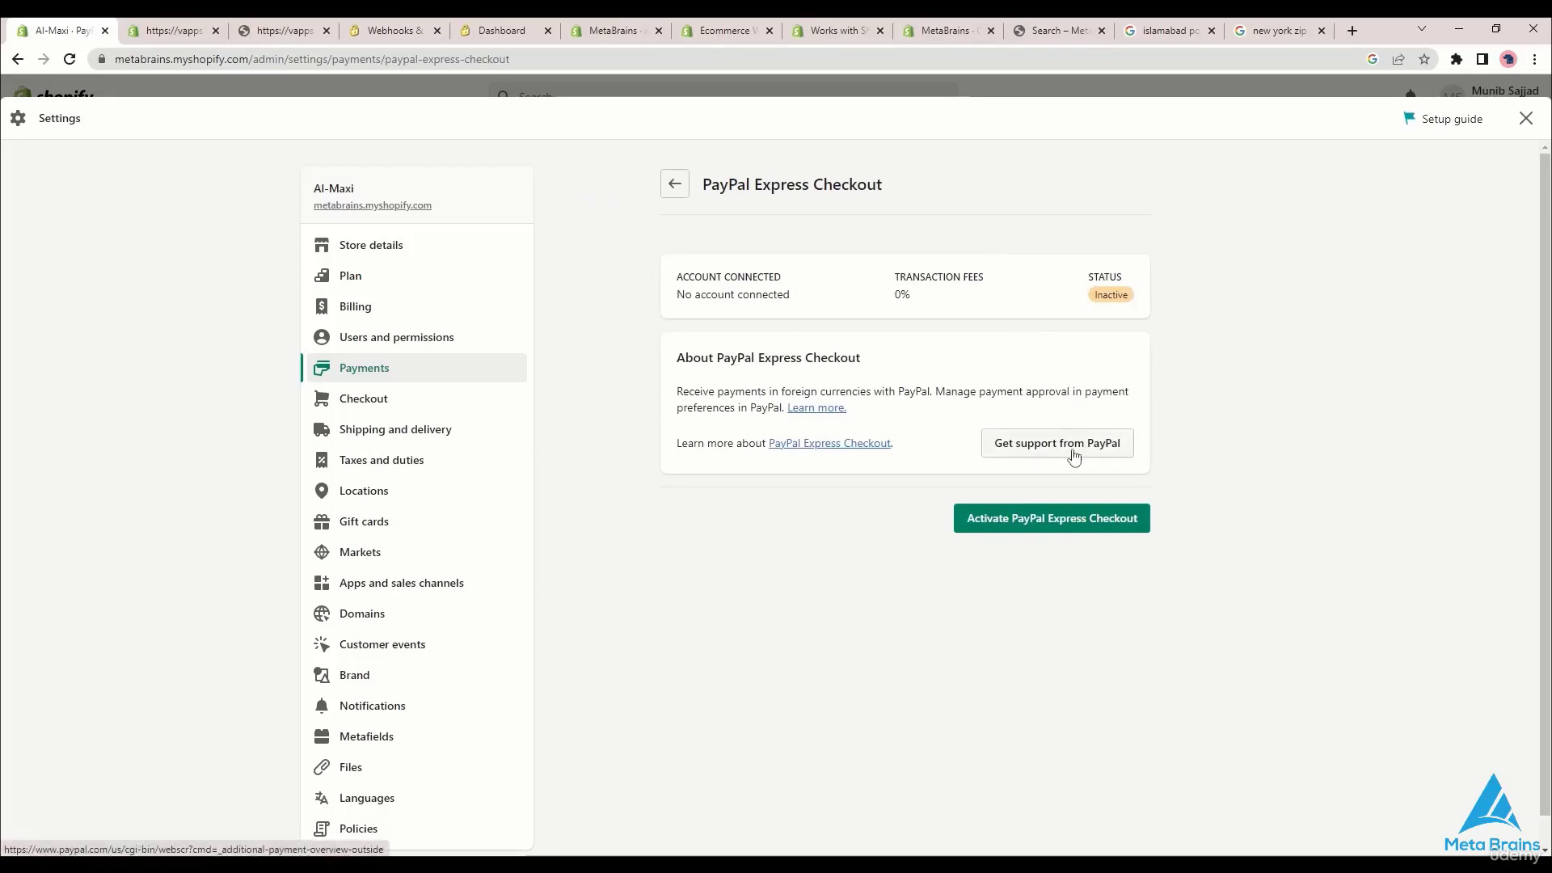
click(1051, 521)
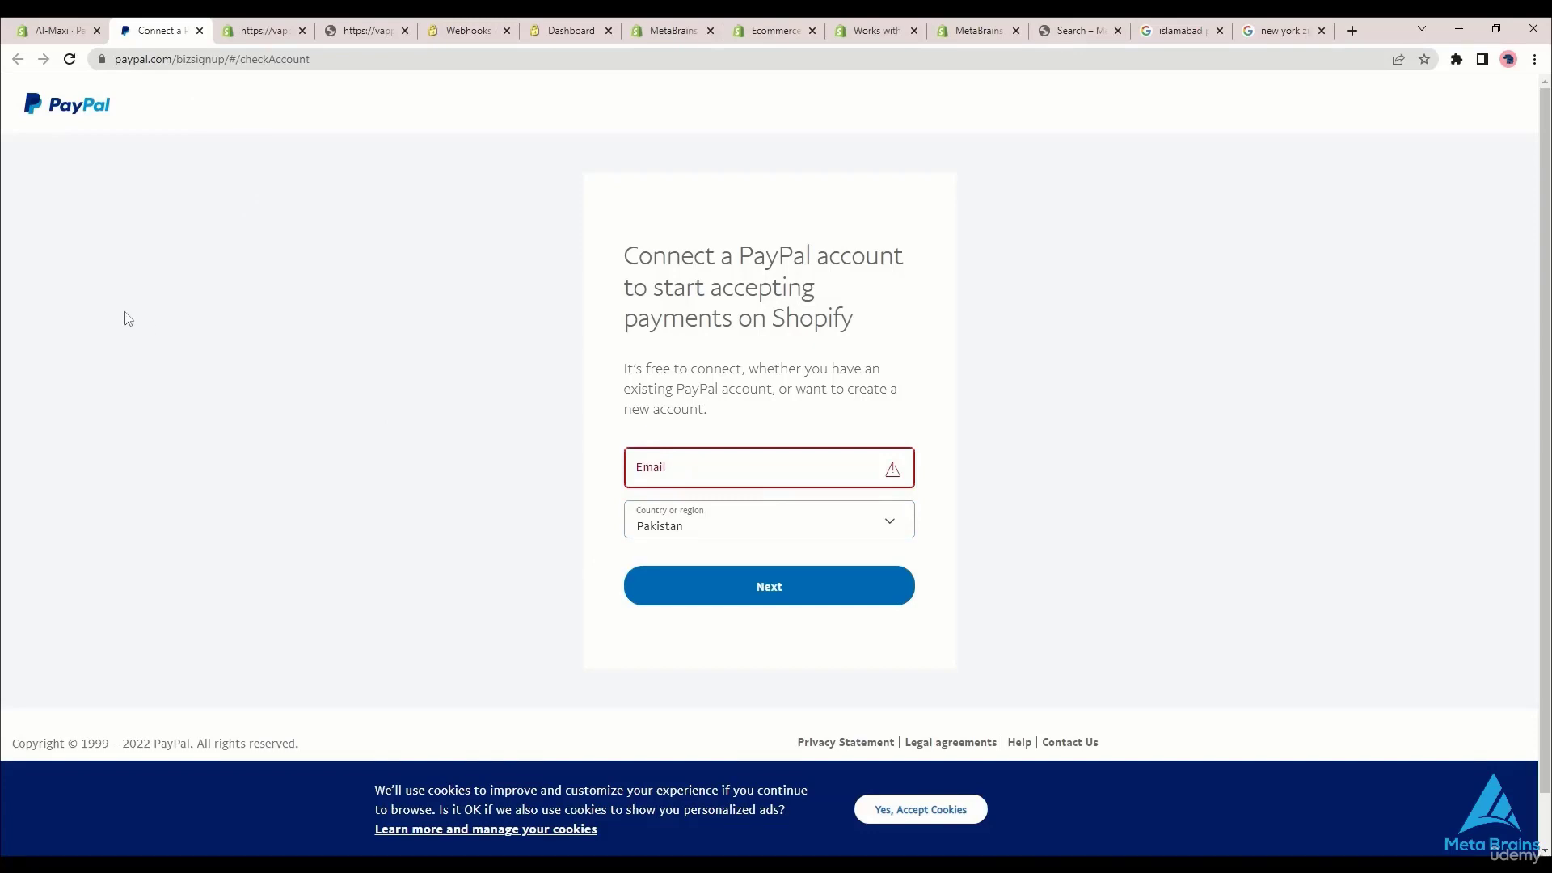
key(ctrl+w)
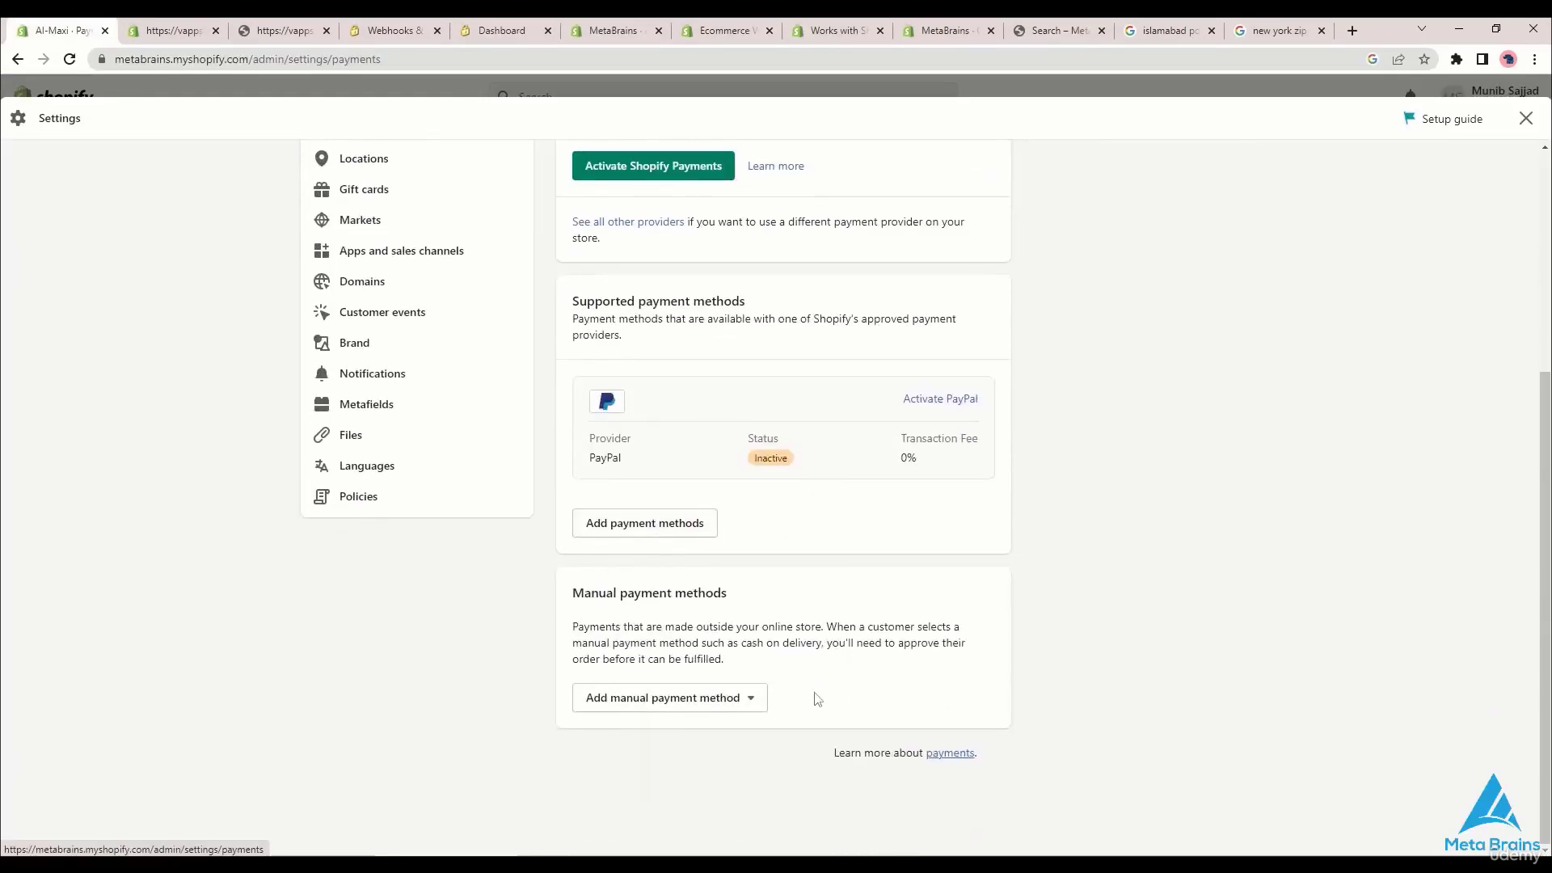
Step: Examine the manual payment methods description and the available choices, including custom, Bank Deposit, Money Order and Cash on Delivery (COD)
click(750, 698)
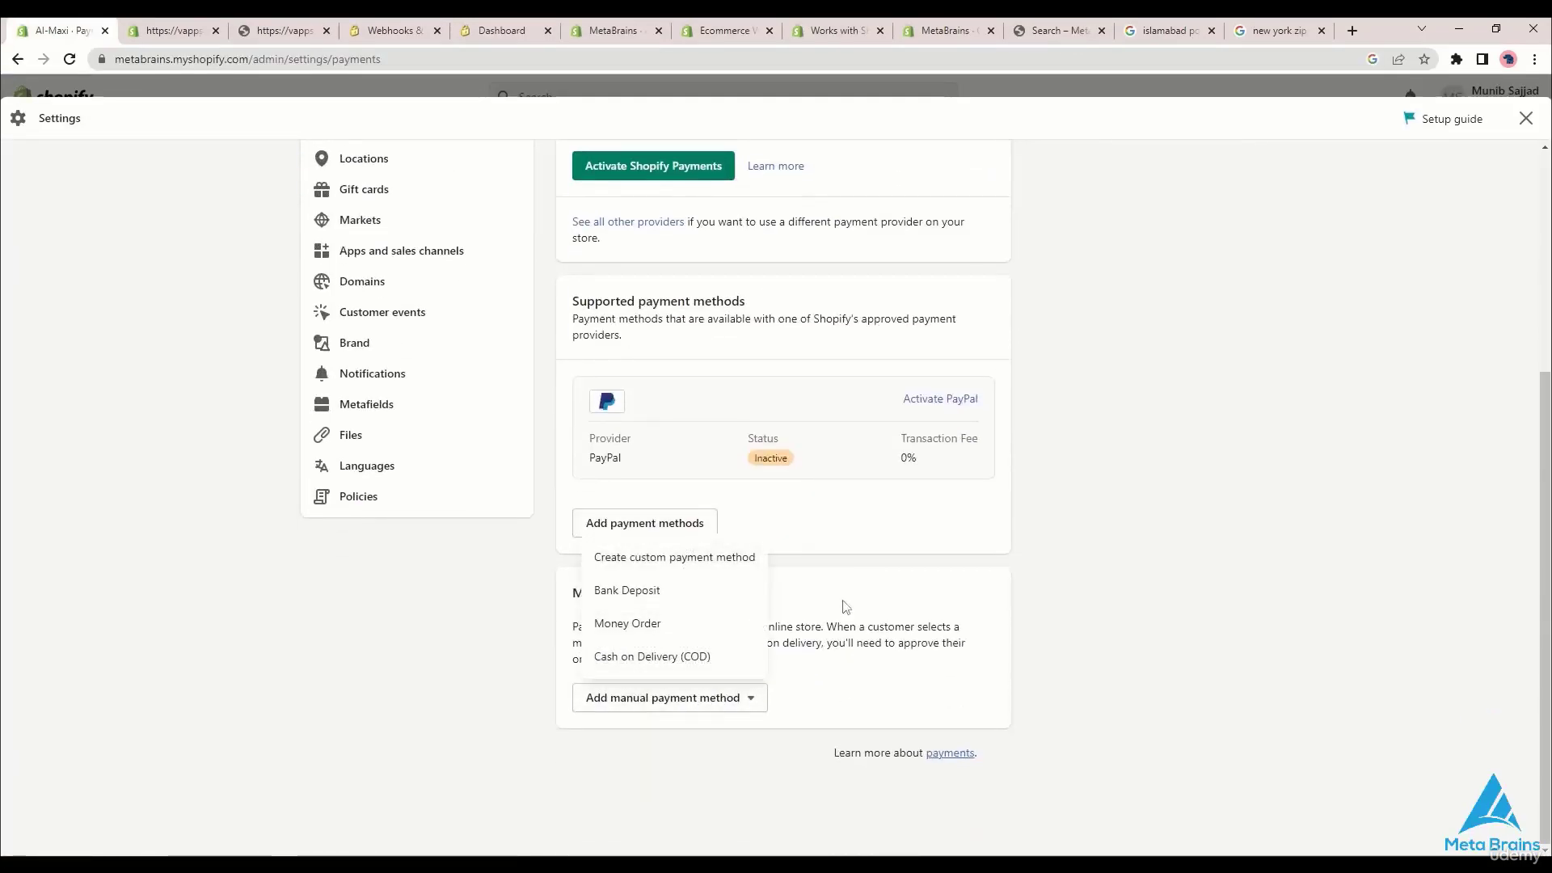
click(800, 661)
drag(726, 659, 566, 644)
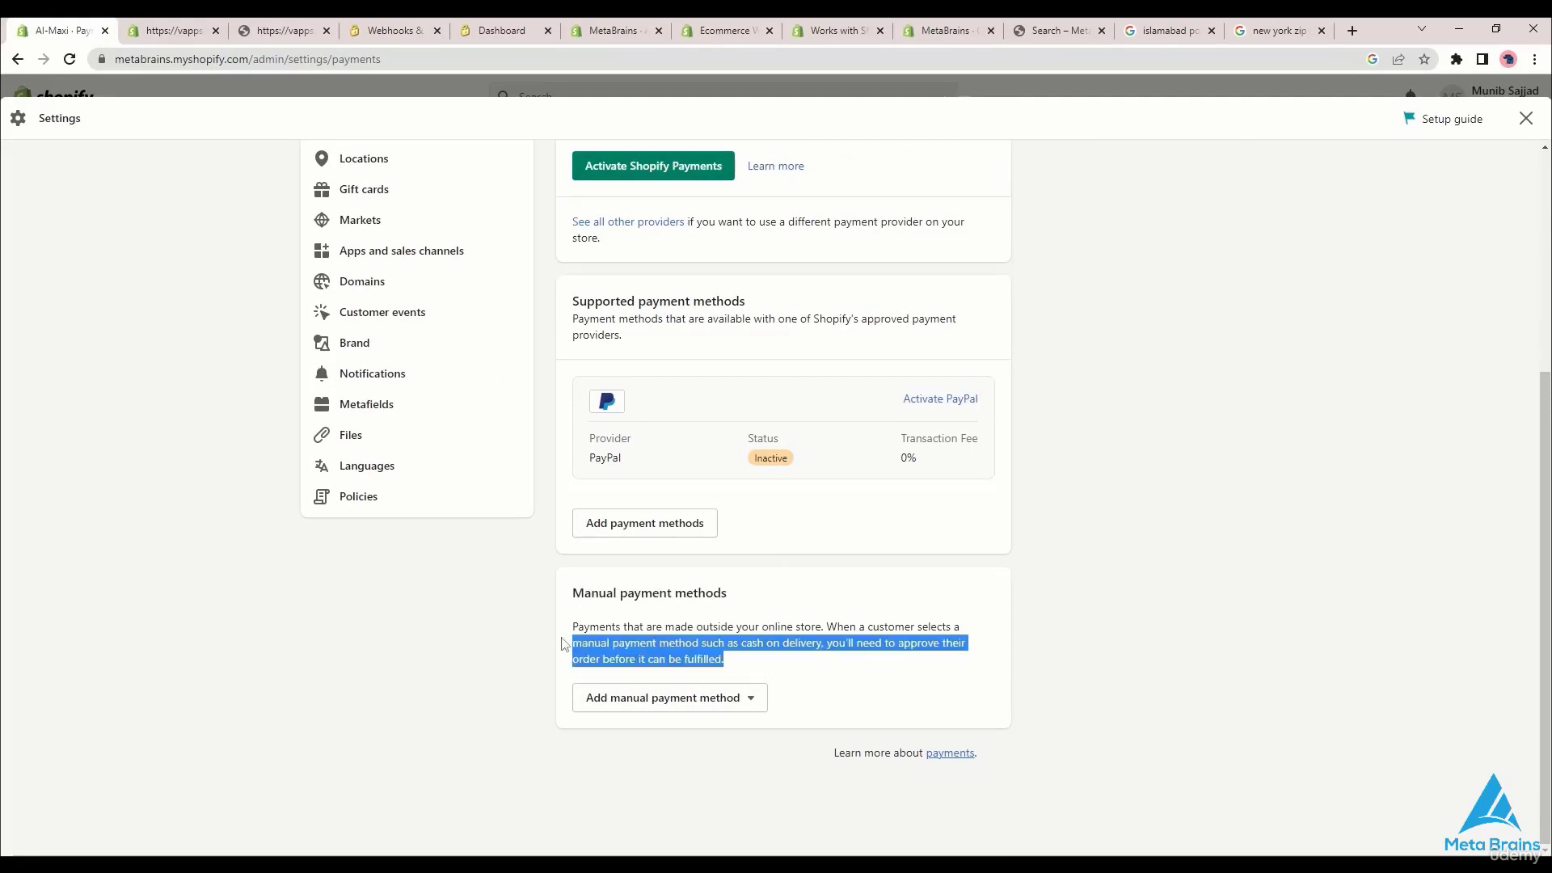
click(776, 665)
click(735, 697)
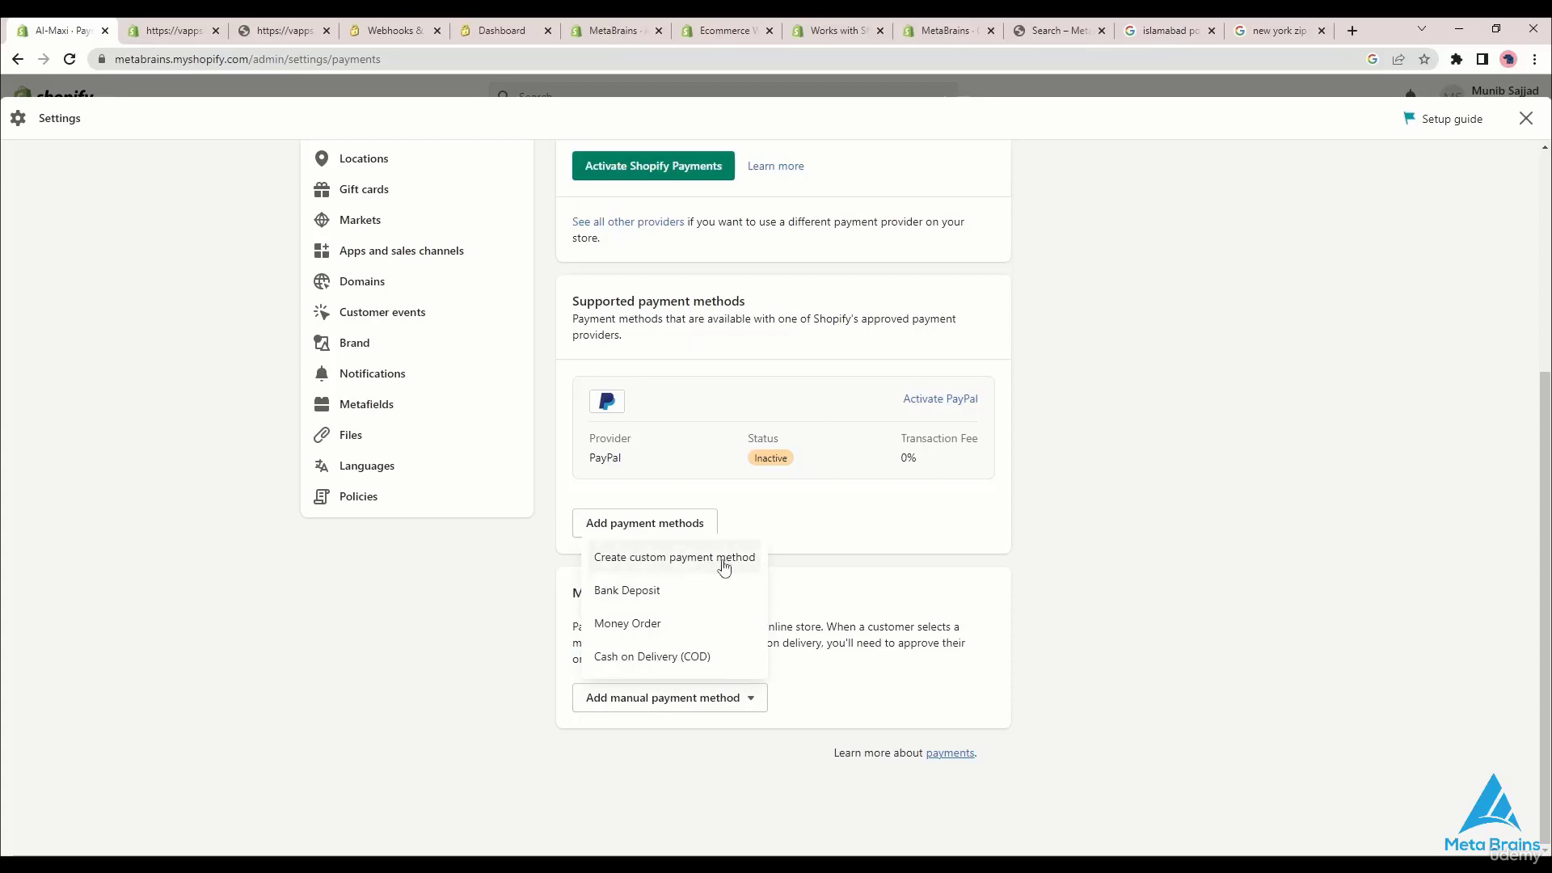
click(819, 664)
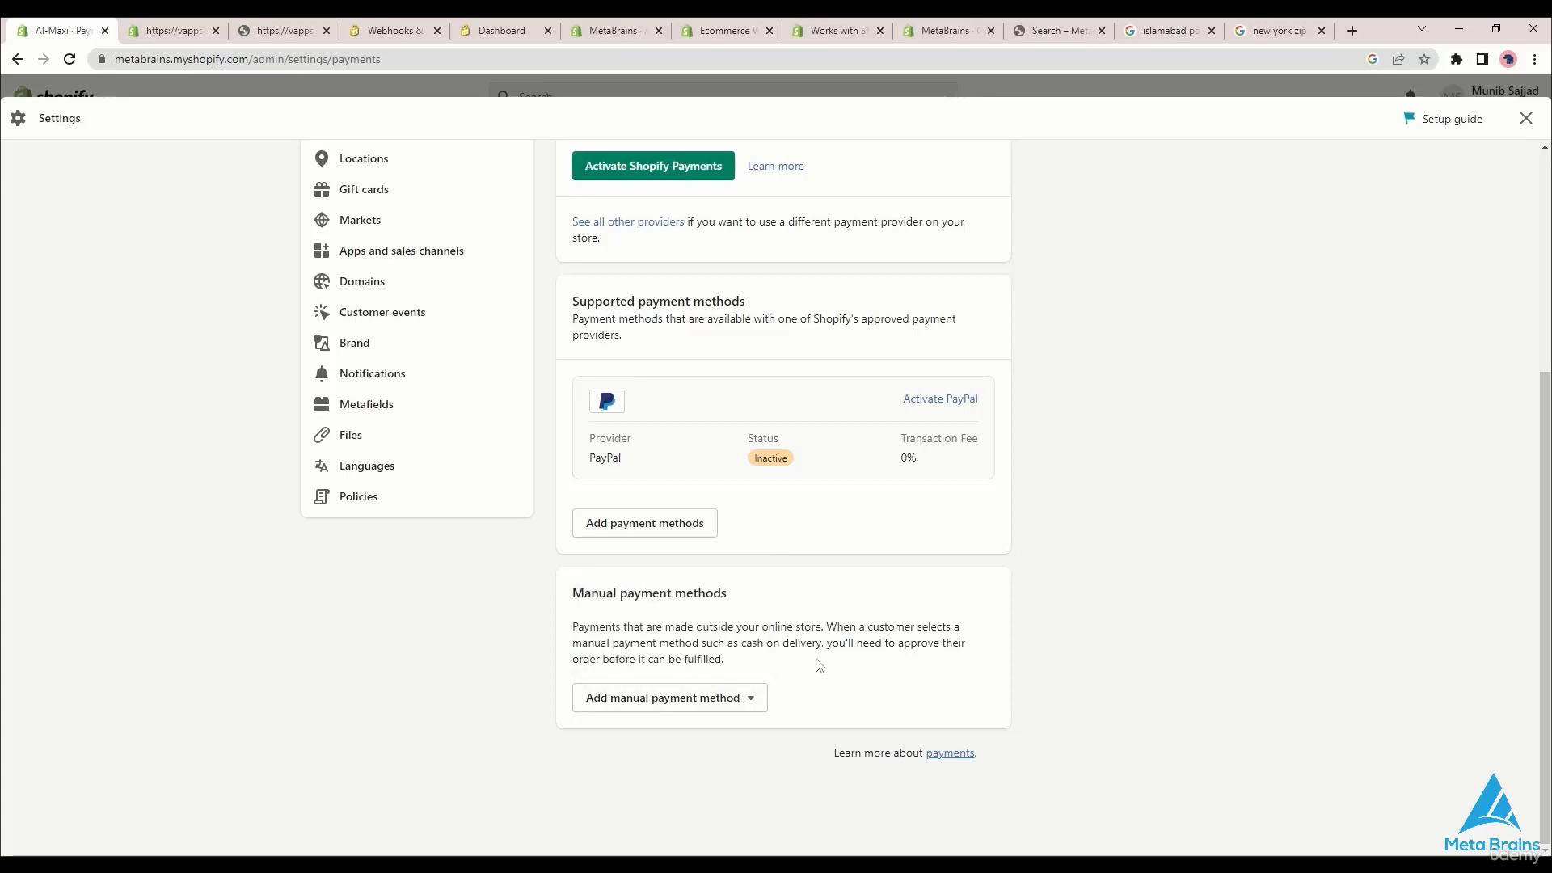
click(731, 695)
drag(782, 645, 627, 660)
click(737, 681)
click(710, 645)
drag(740, 659, 579, 626)
click(724, 699)
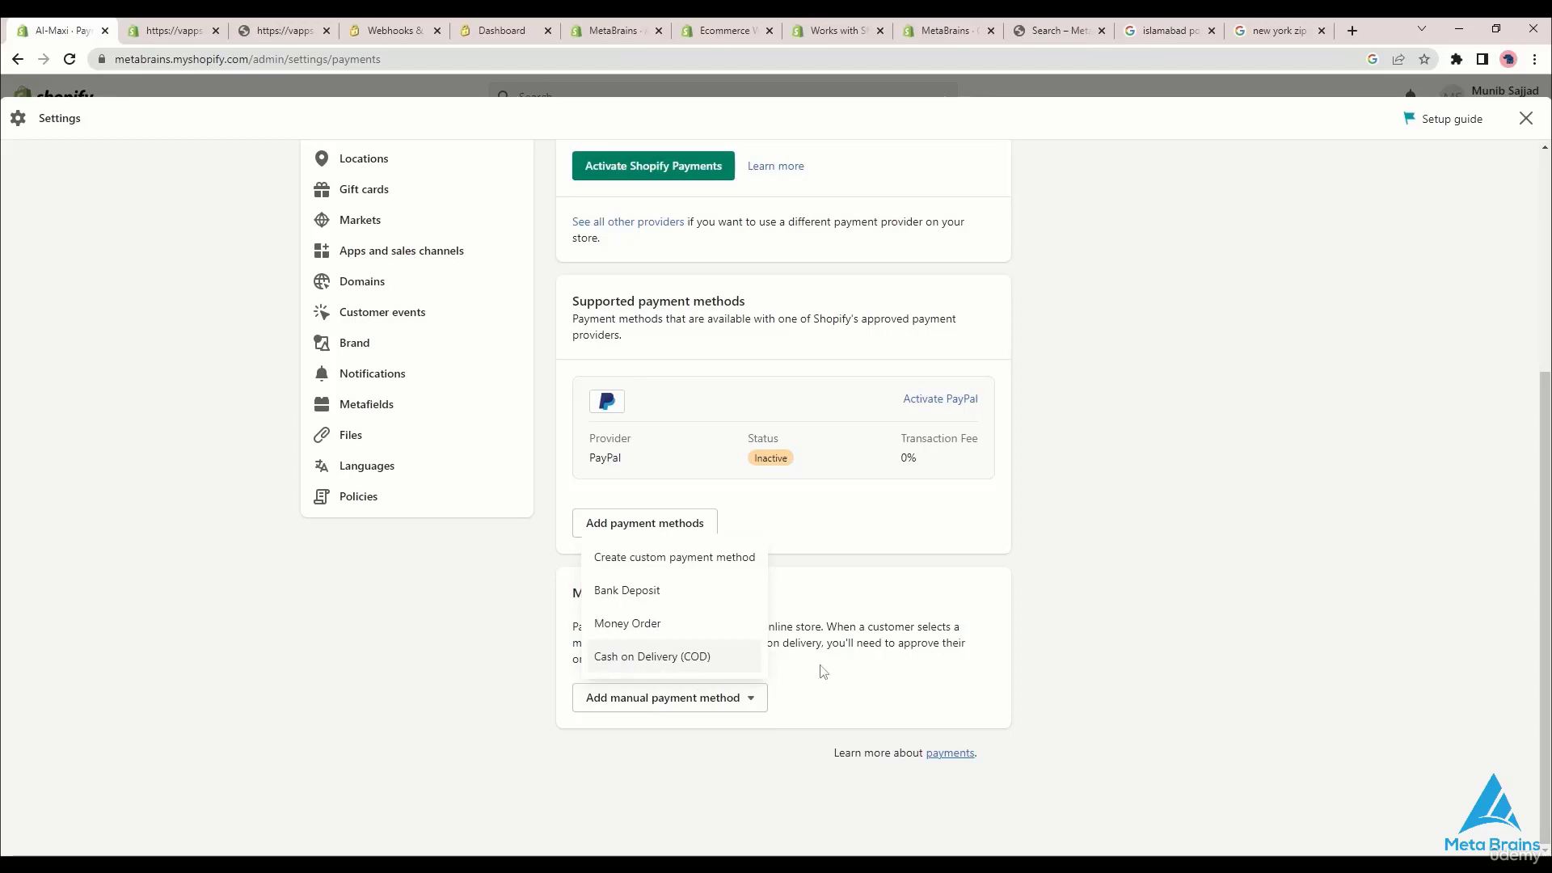
scroll(1160, 287, up, 5)
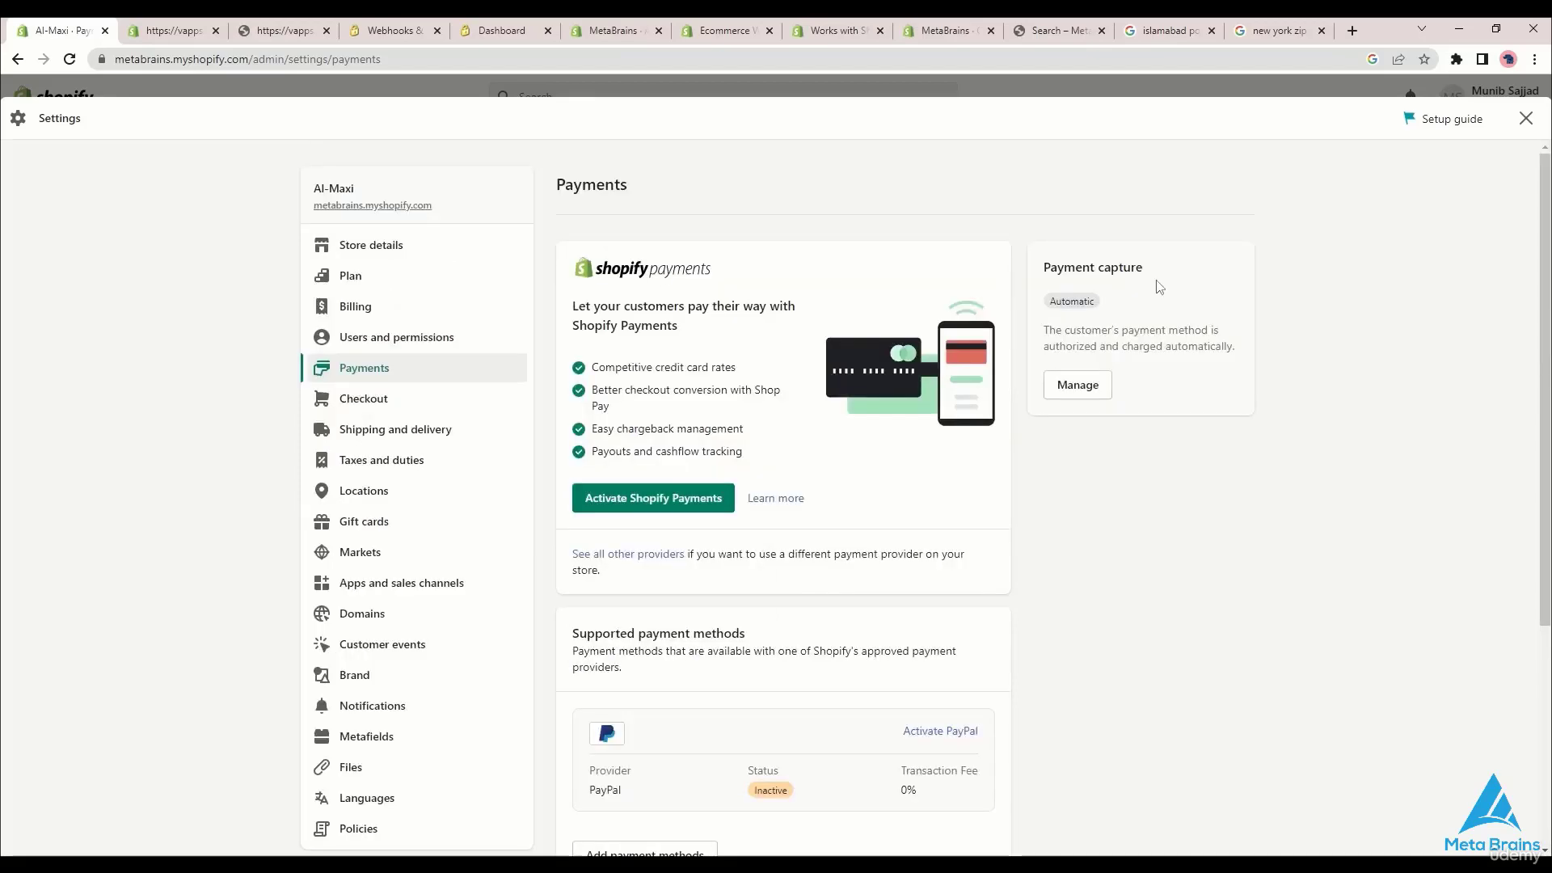
Step: Examine the automatic and manual options for the payment capture method and close them without saving
triple_click(1162, 268)
click(1078, 385)
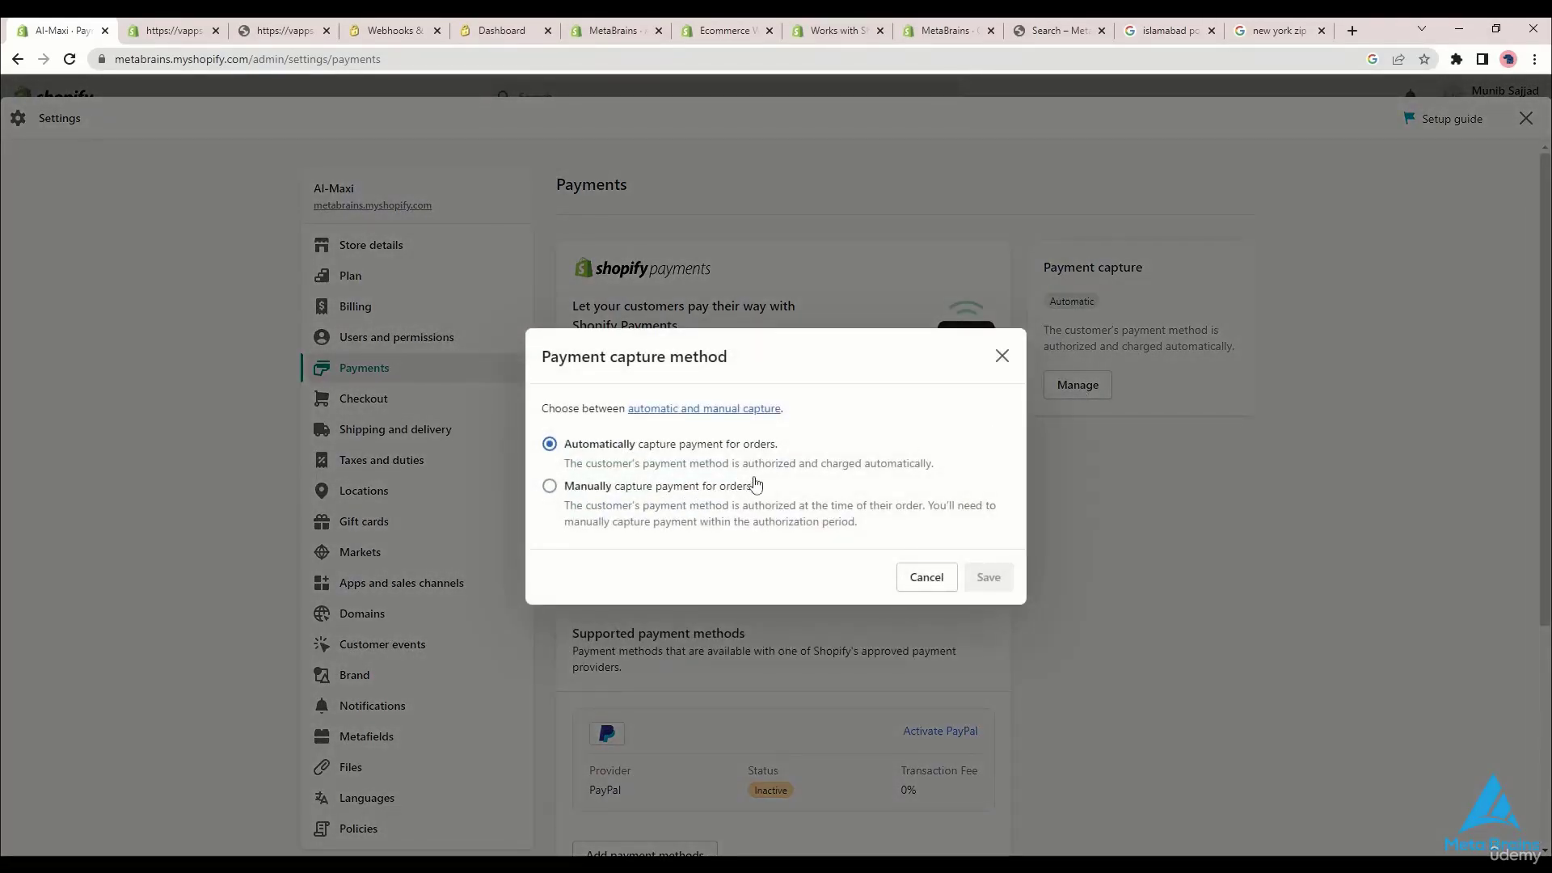
click(545, 495)
click(552, 444)
click(1002, 357)
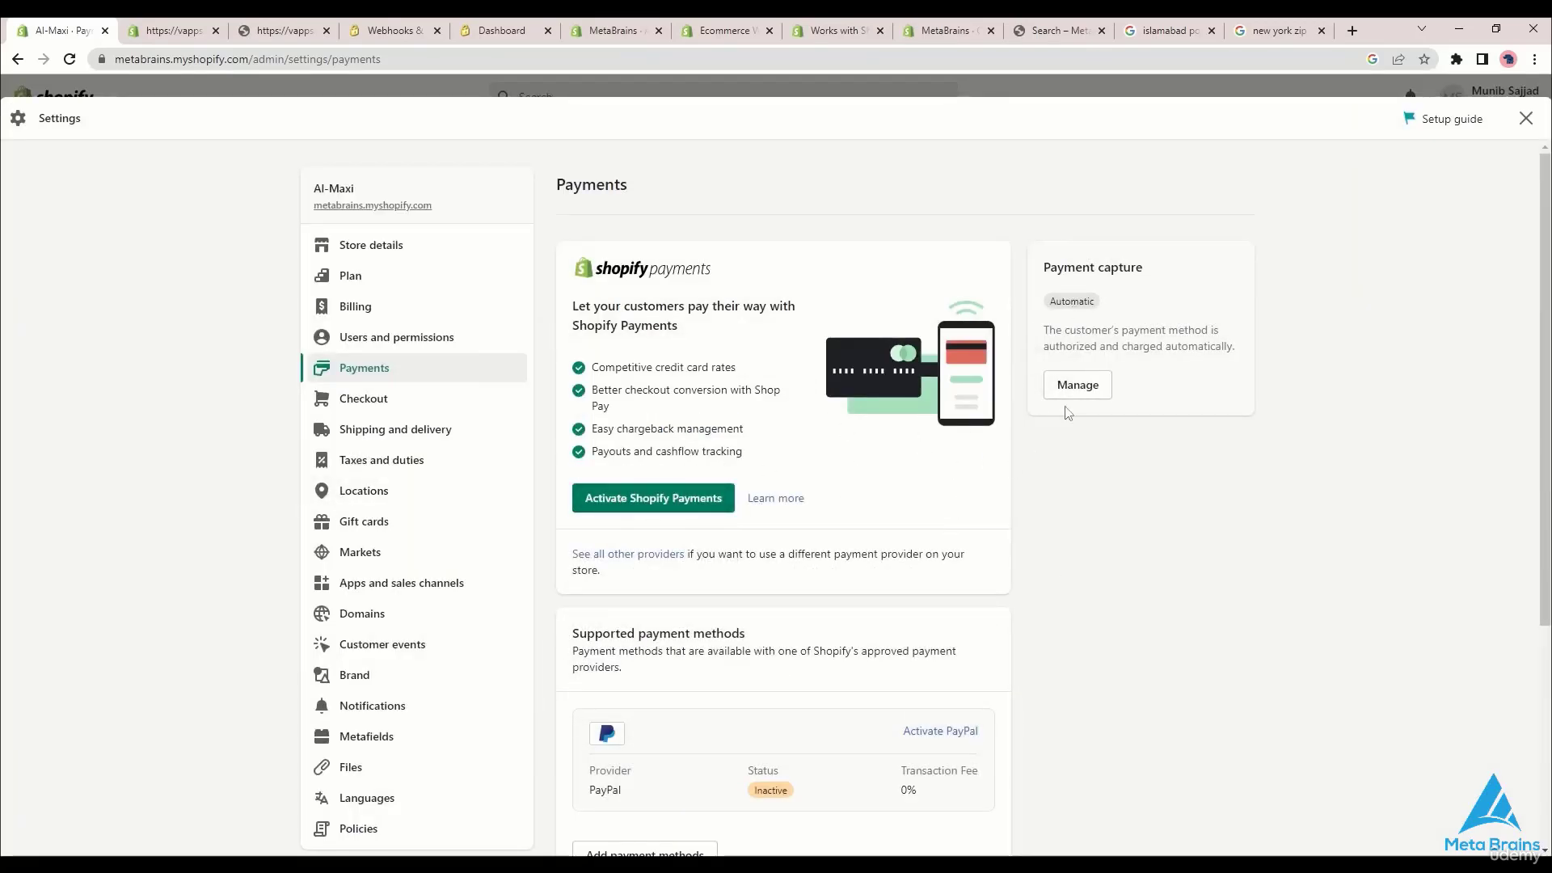
click(1080, 387)
click(1004, 357)
click(1065, 391)
click(1002, 355)
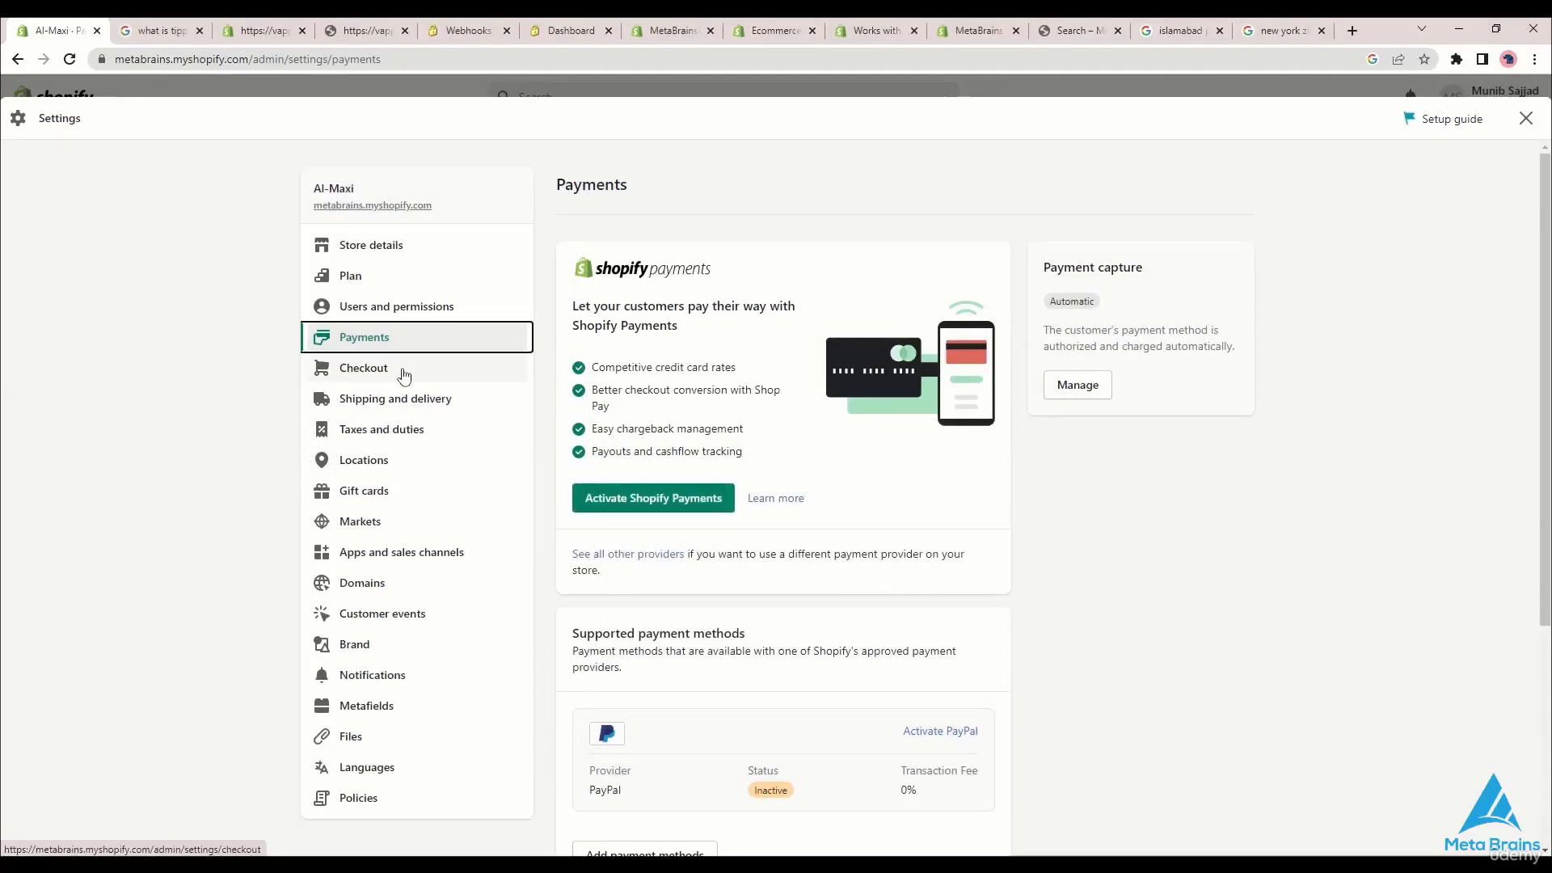
Step: In the Checkout settings, set customer accounts to "Accounts are required" and the customer contact method to Email
click(404, 374)
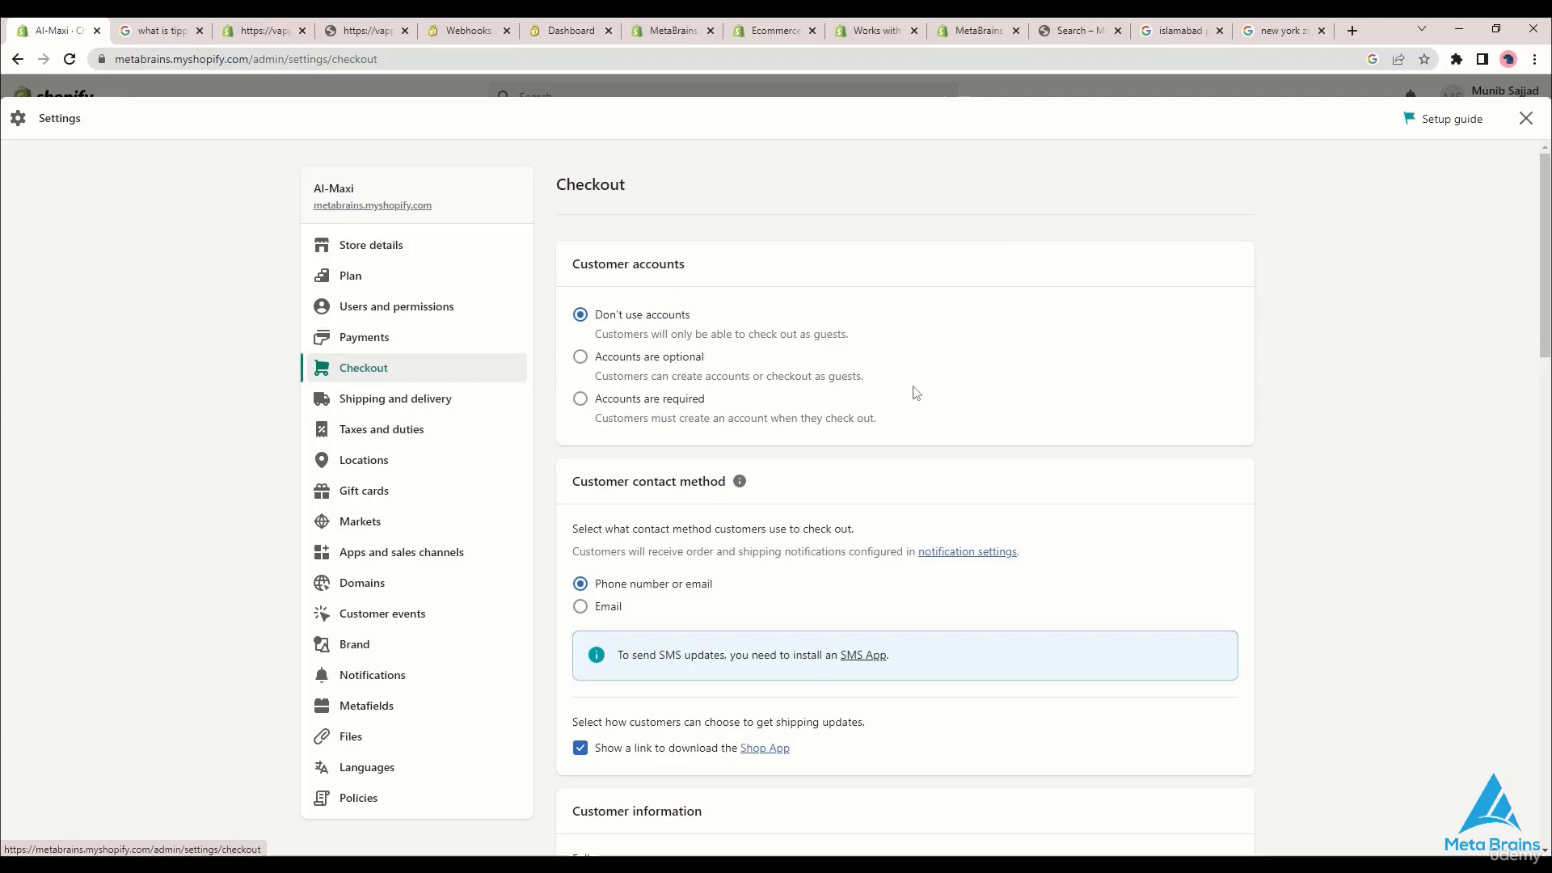
drag(881, 380, 626, 358)
click(885, 424)
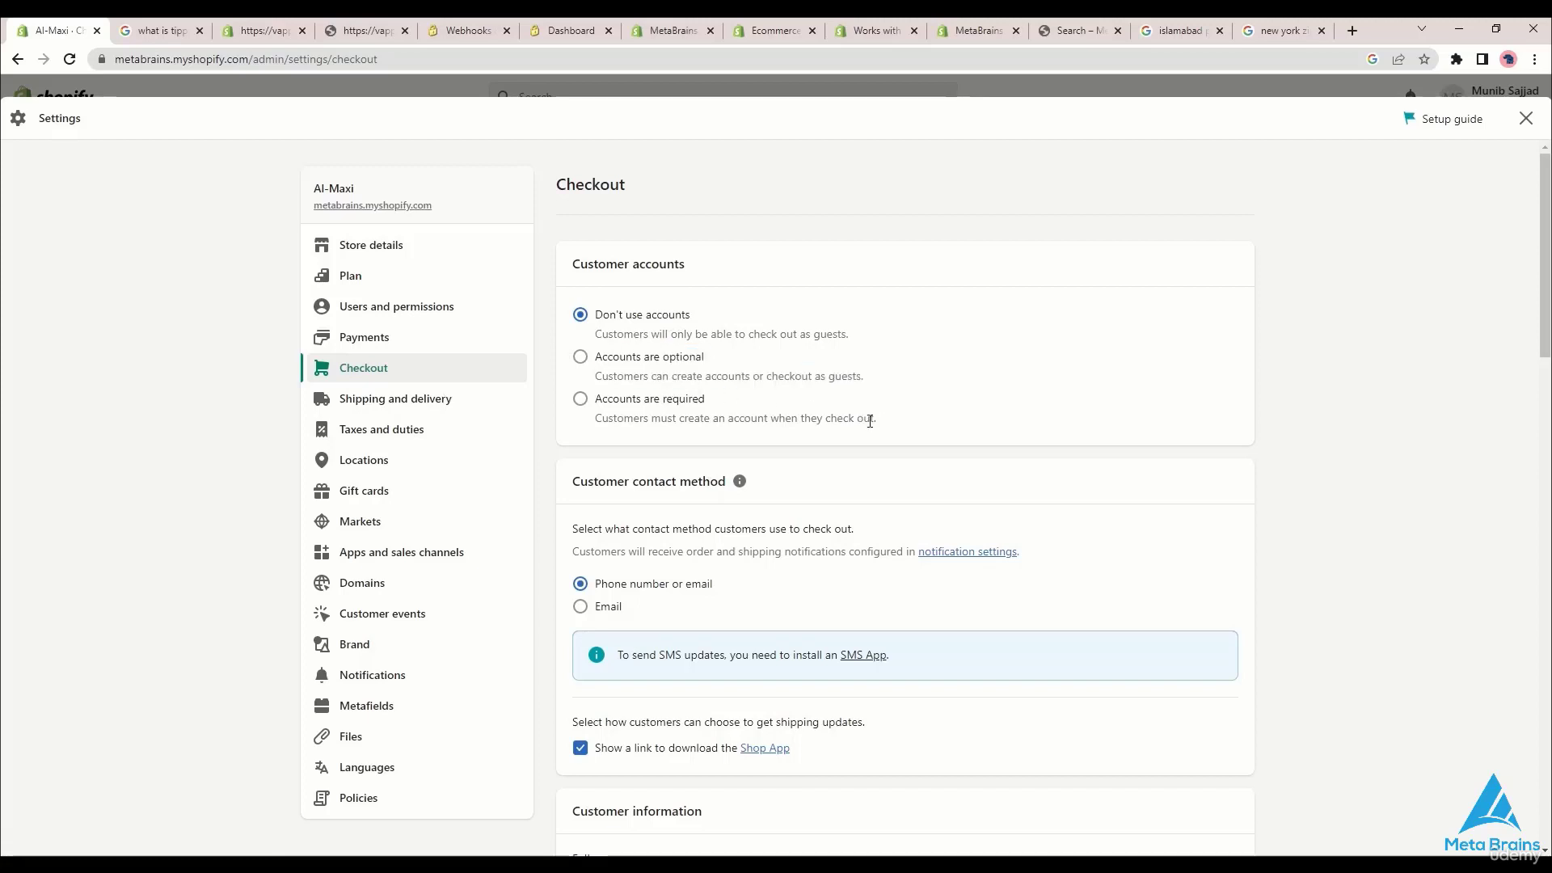
drag(870, 421, 620, 423)
click(907, 425)
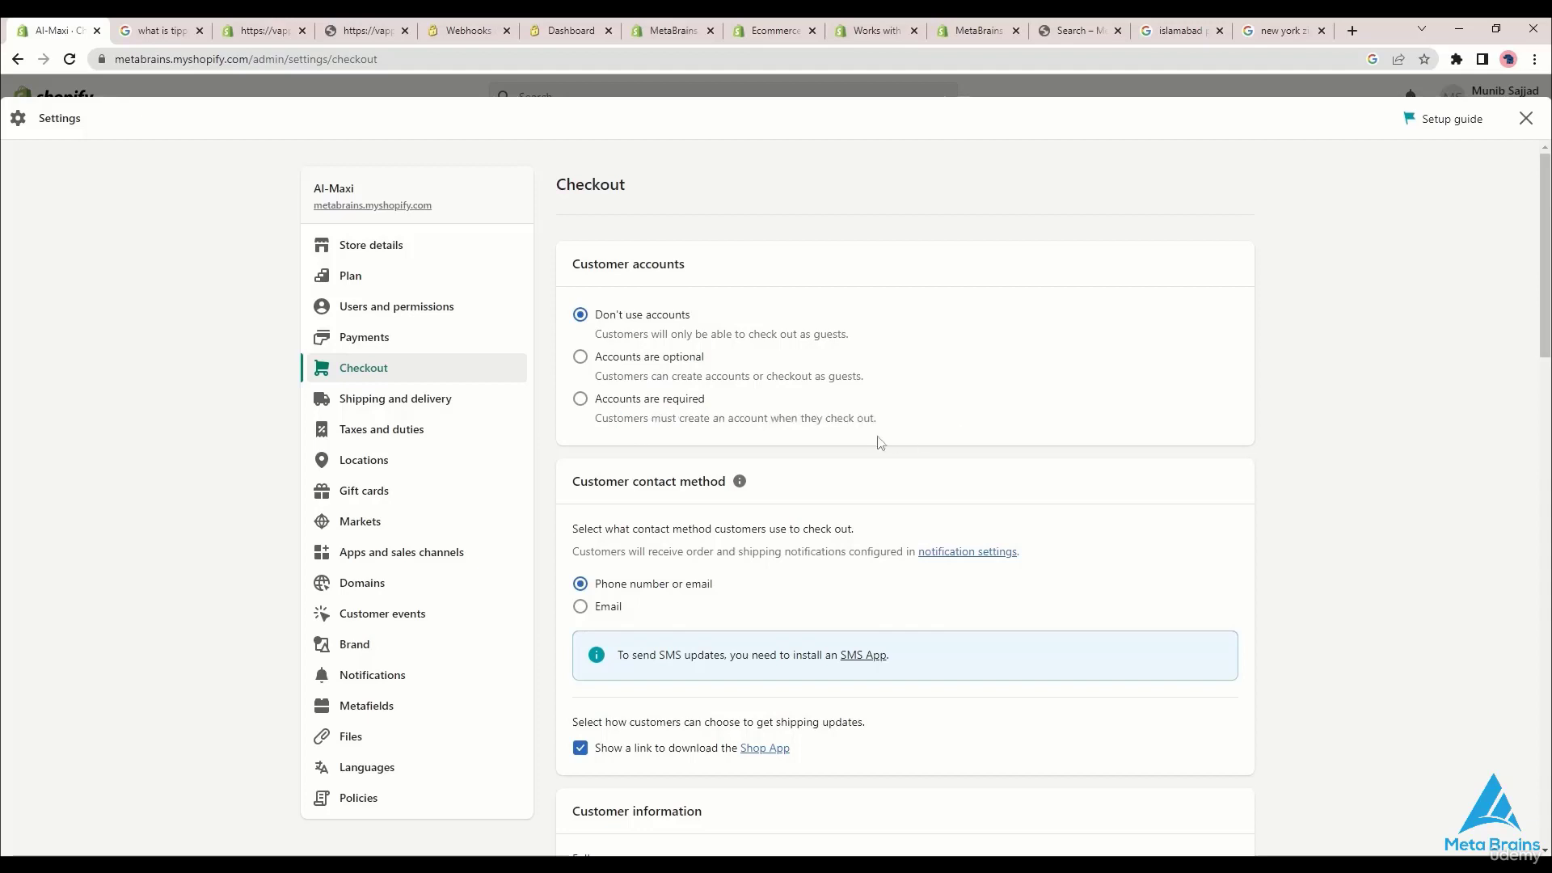
click(581, 399)
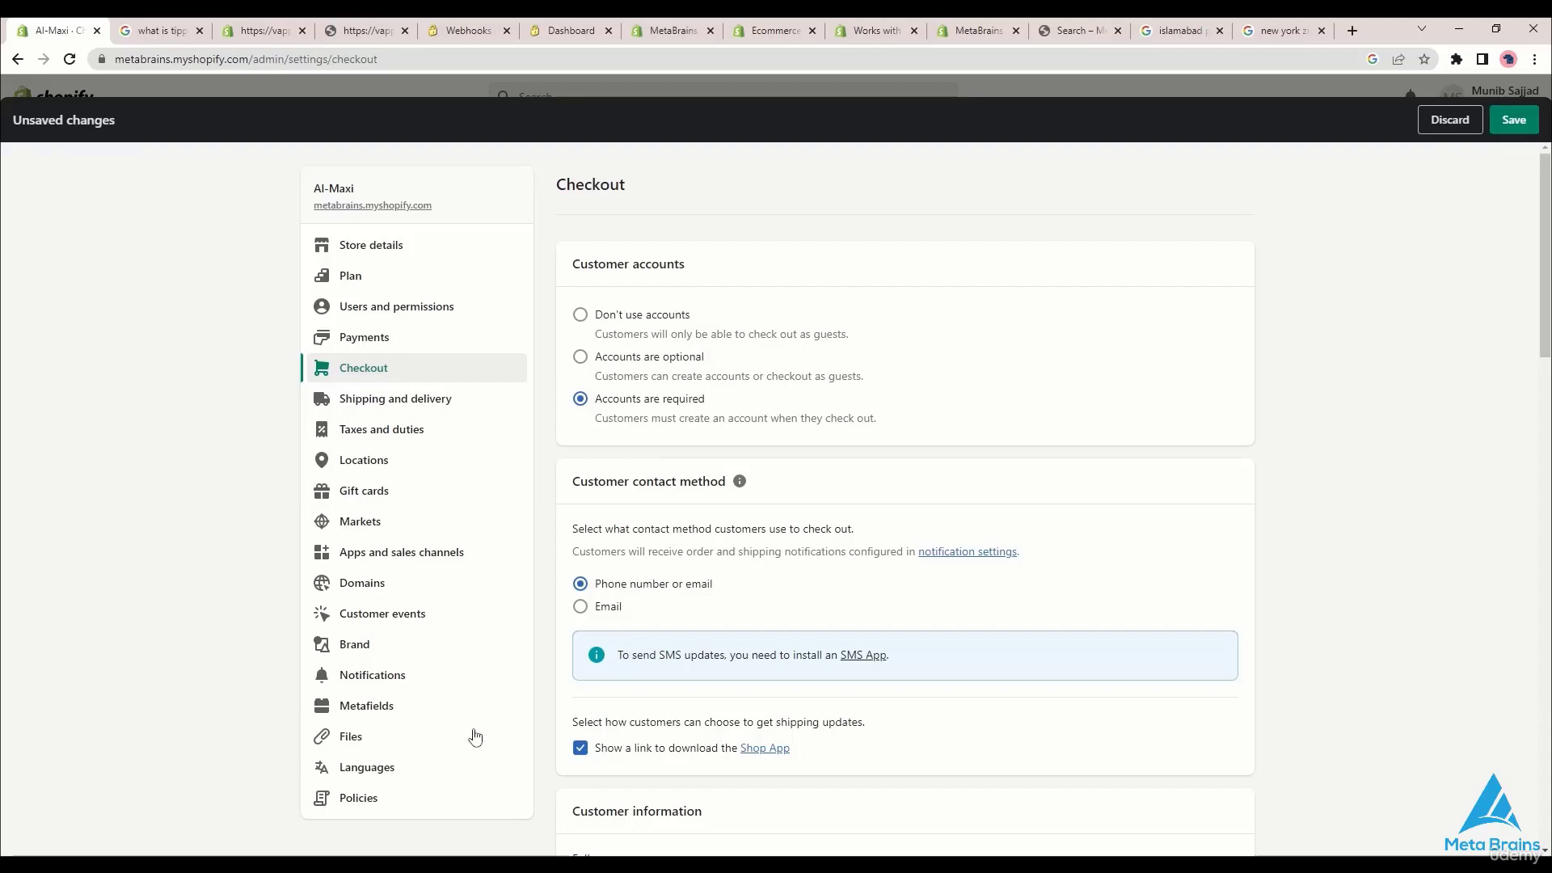
click(582, 609)
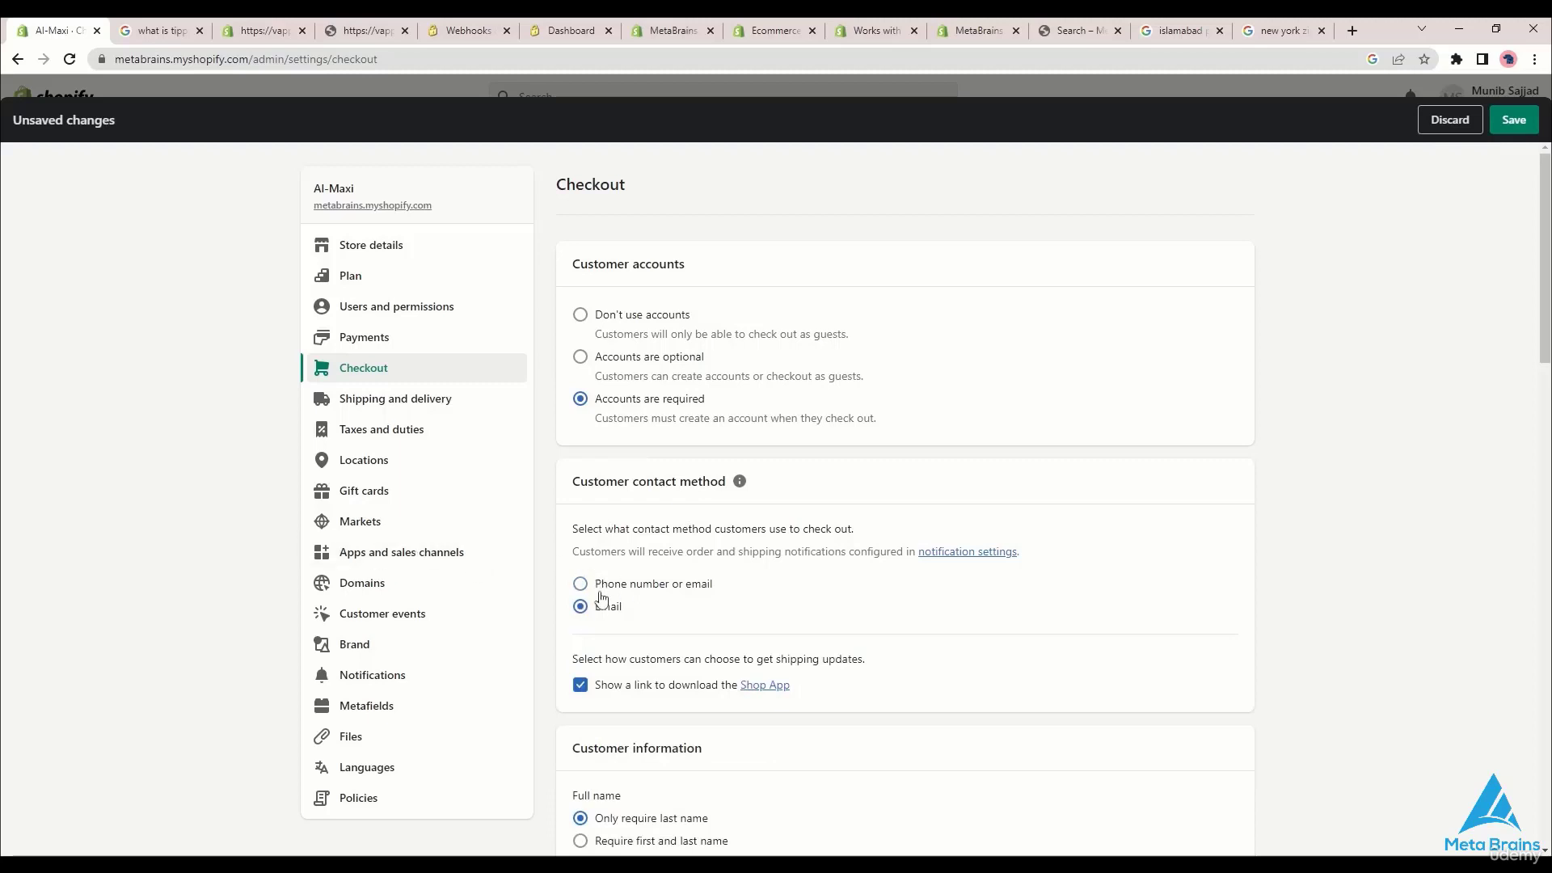
Step: Require first and last name, make company name optional, and require address line 2 and the shipping address phone number
scroll(651, 750, down, 3)
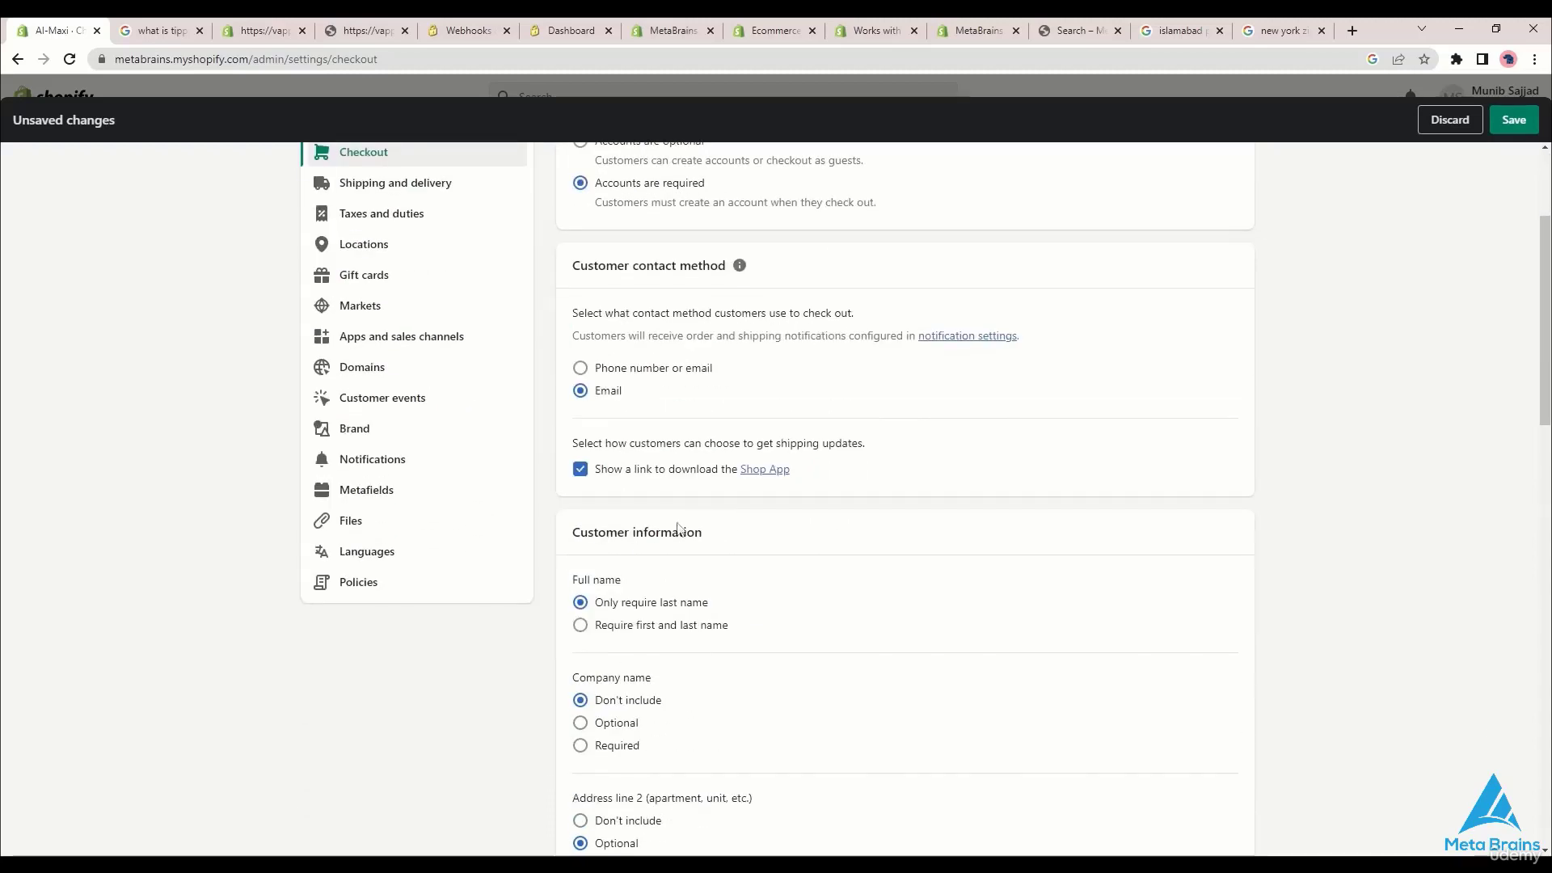
click(581, 625)
click(580, 723)
scroll(696, 671, down, 3)
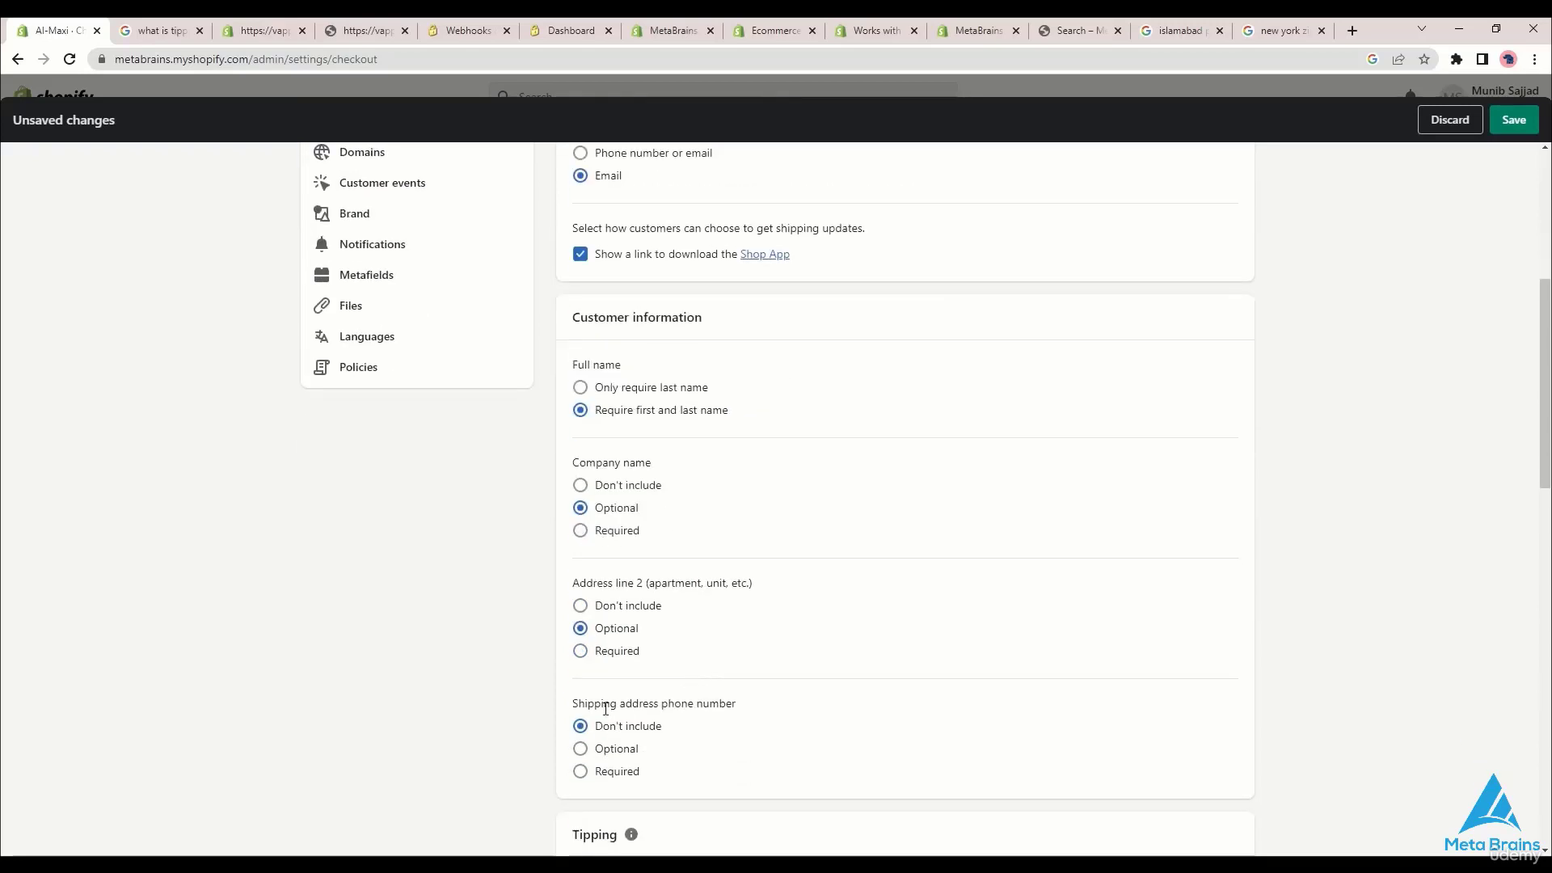
click(582, 771)
click(580, 651)
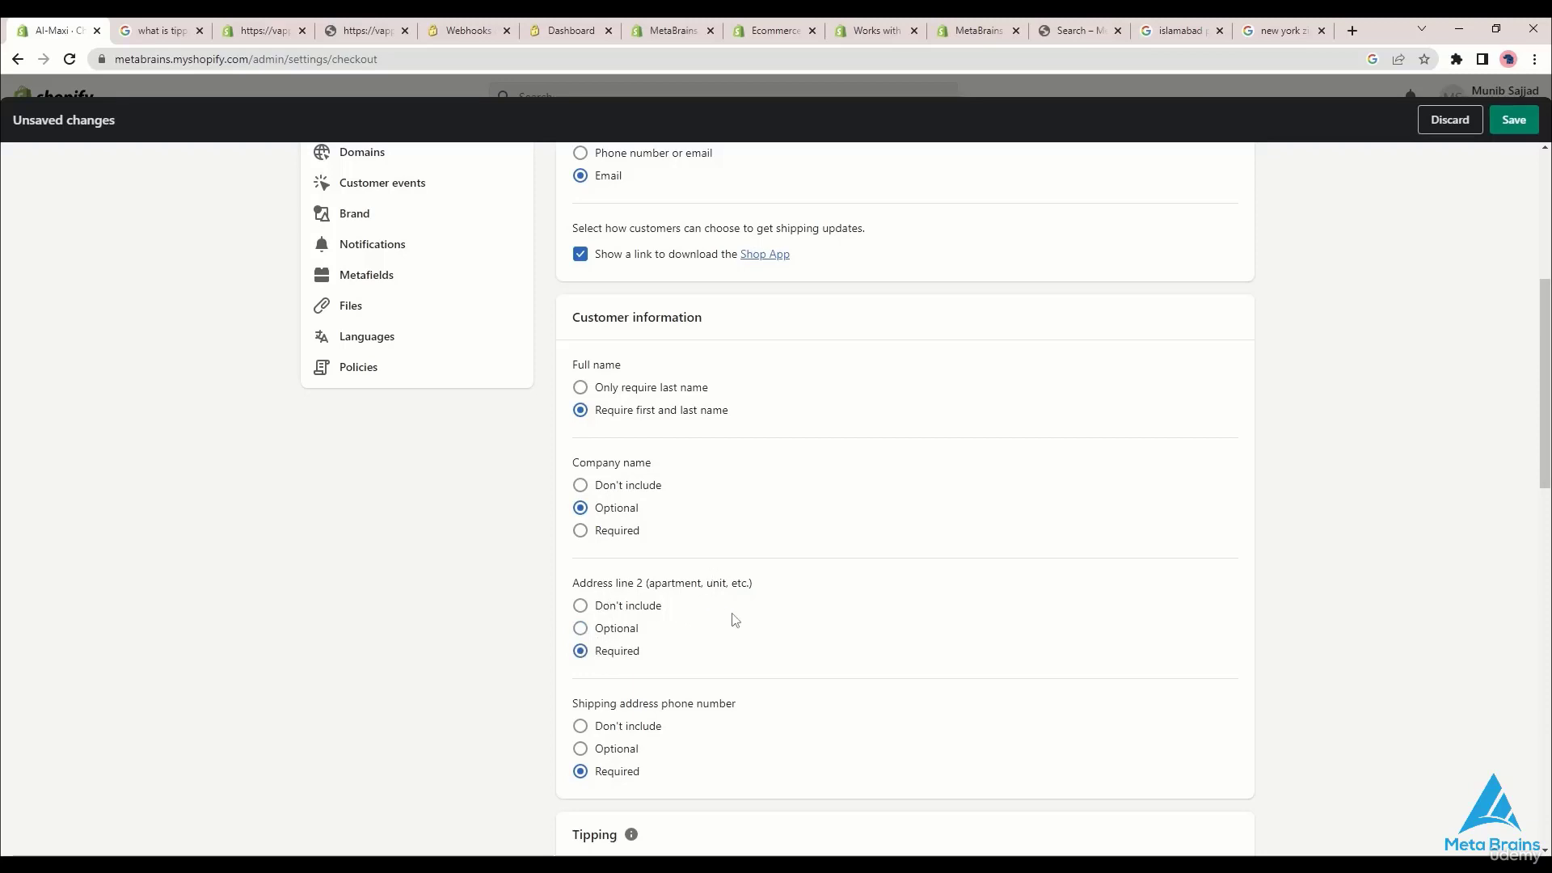
Step: Show tipping options at checkout and hide the tip presets until customers choose to add a tip
scroll(731, 623, down, 5)
scroll(624, 454, up, 1)
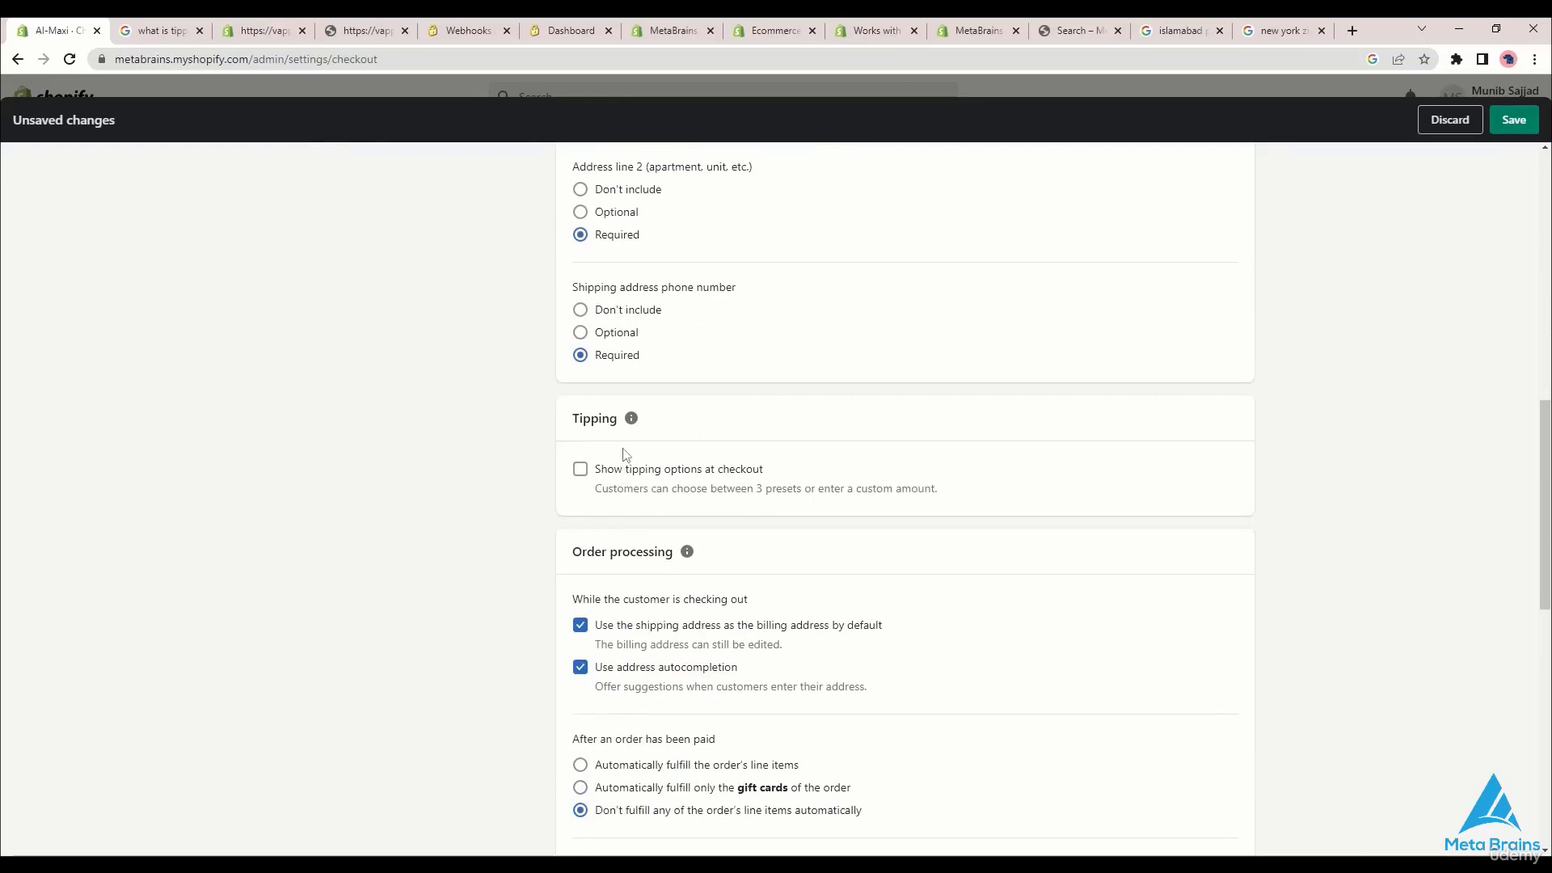
scroll(624, 454, up, 3)
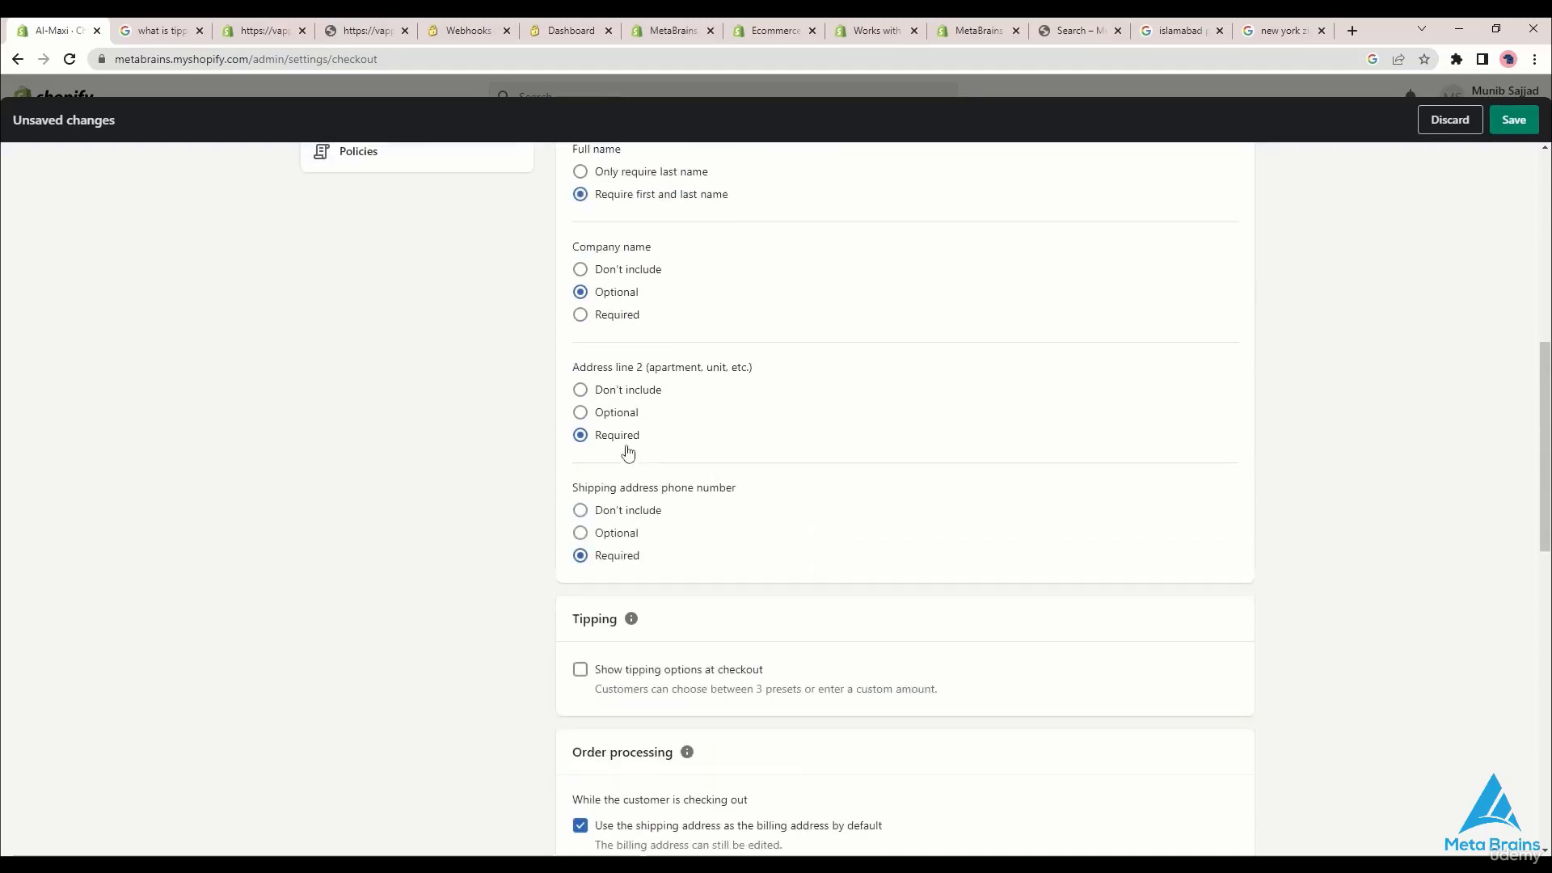
click(580, 672)
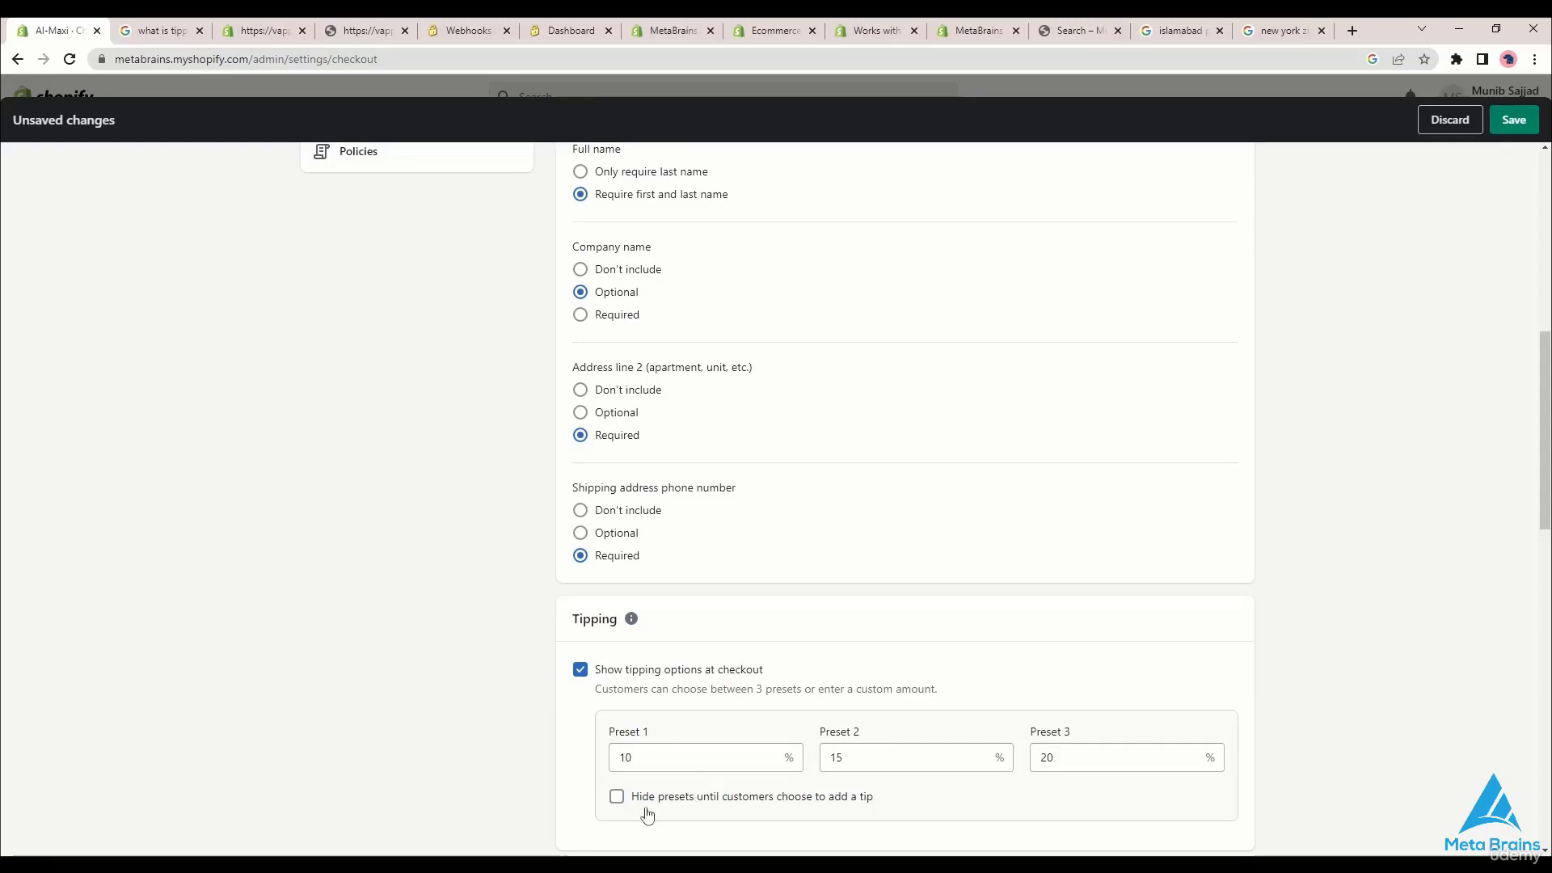
click(617, 798)
drag(875, 798, 629, 810)
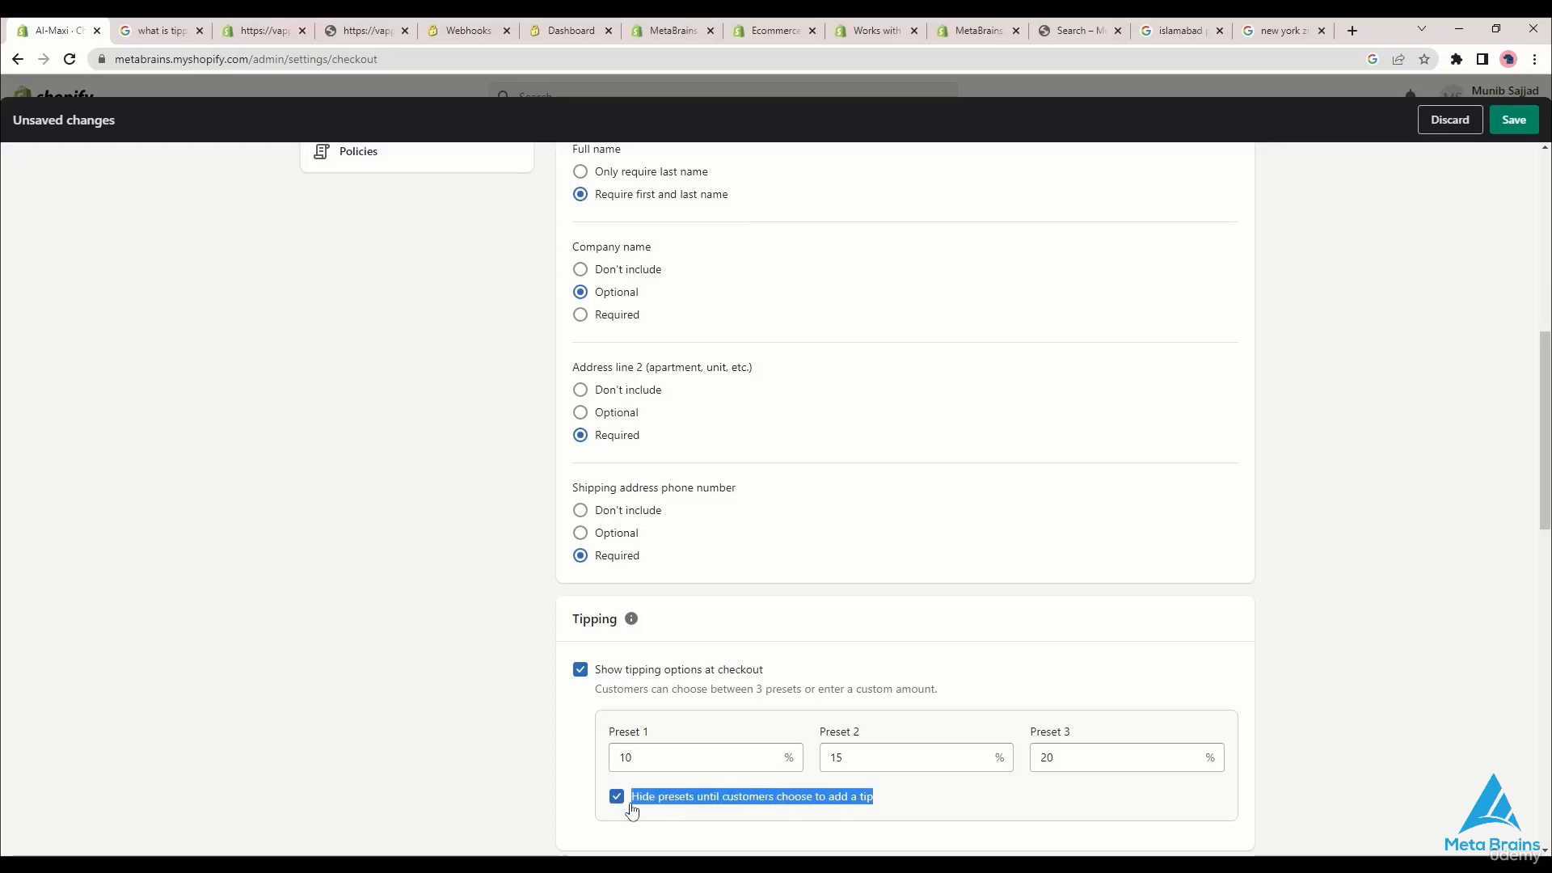
click(364, 728)
Step: In the checkout's marketing options, make the email marketing sign-up preselected for customers
scroll(677, 817, down, 5)
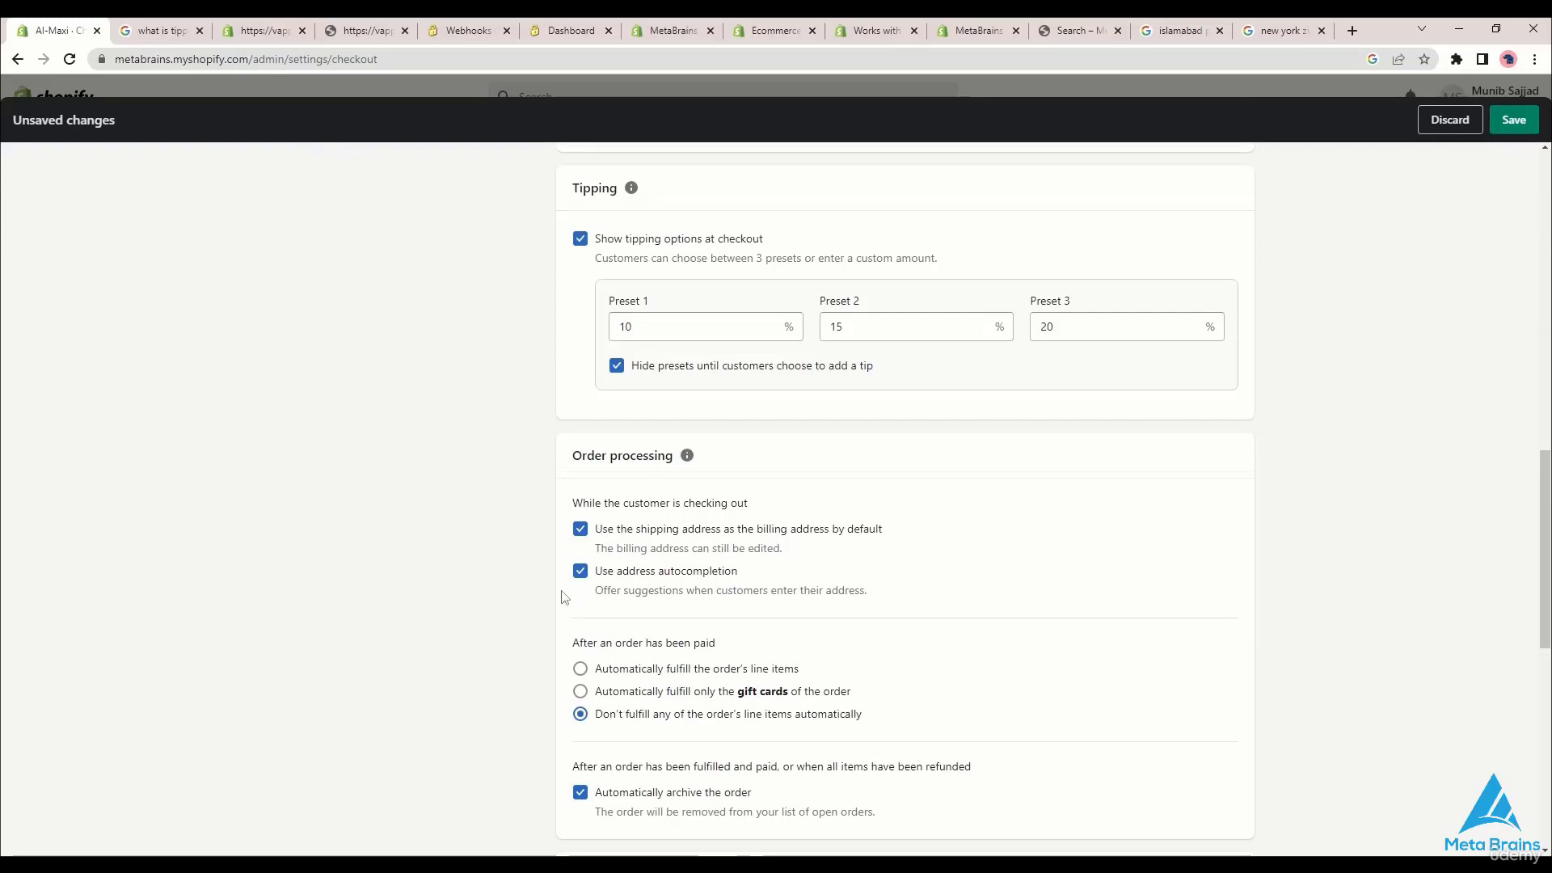
scroll(567, 602, down, 1)
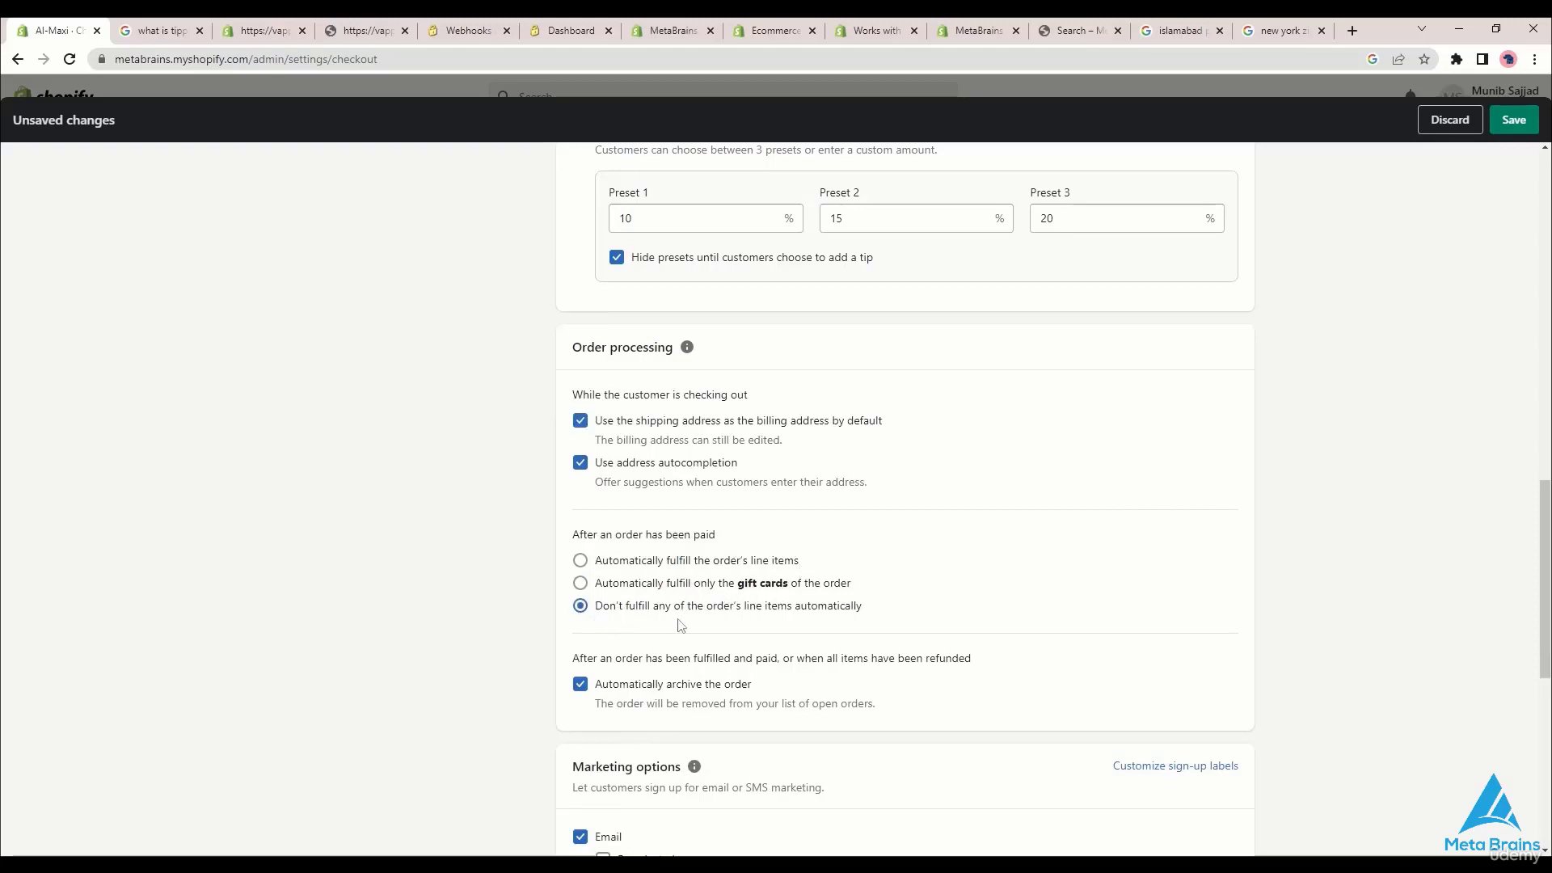
scroll(726, 615, down, 2)
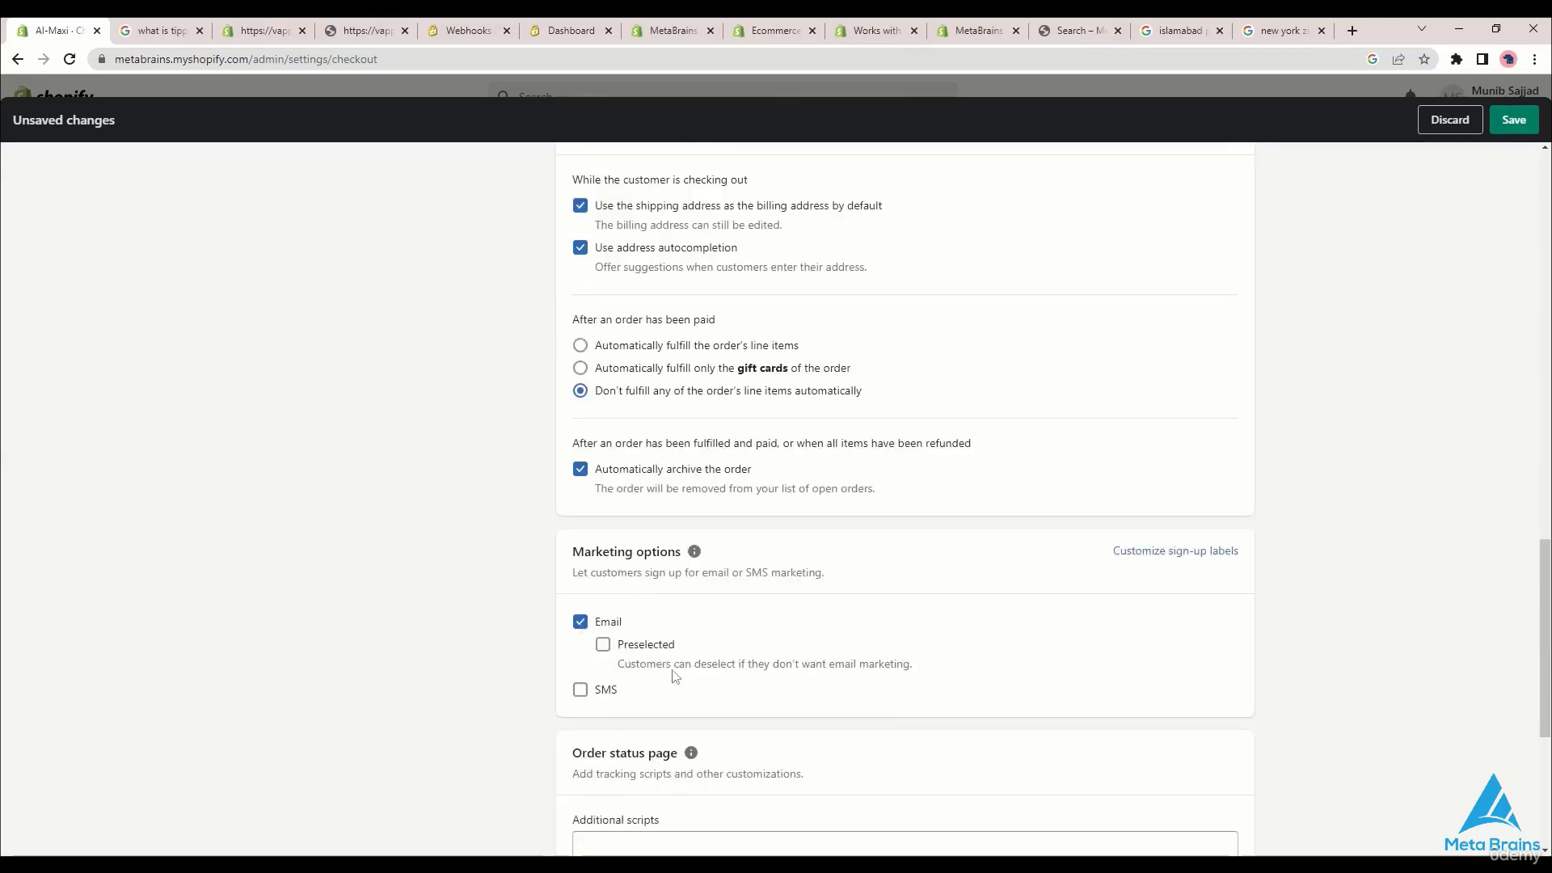
drag(827, 574, 570, 576)
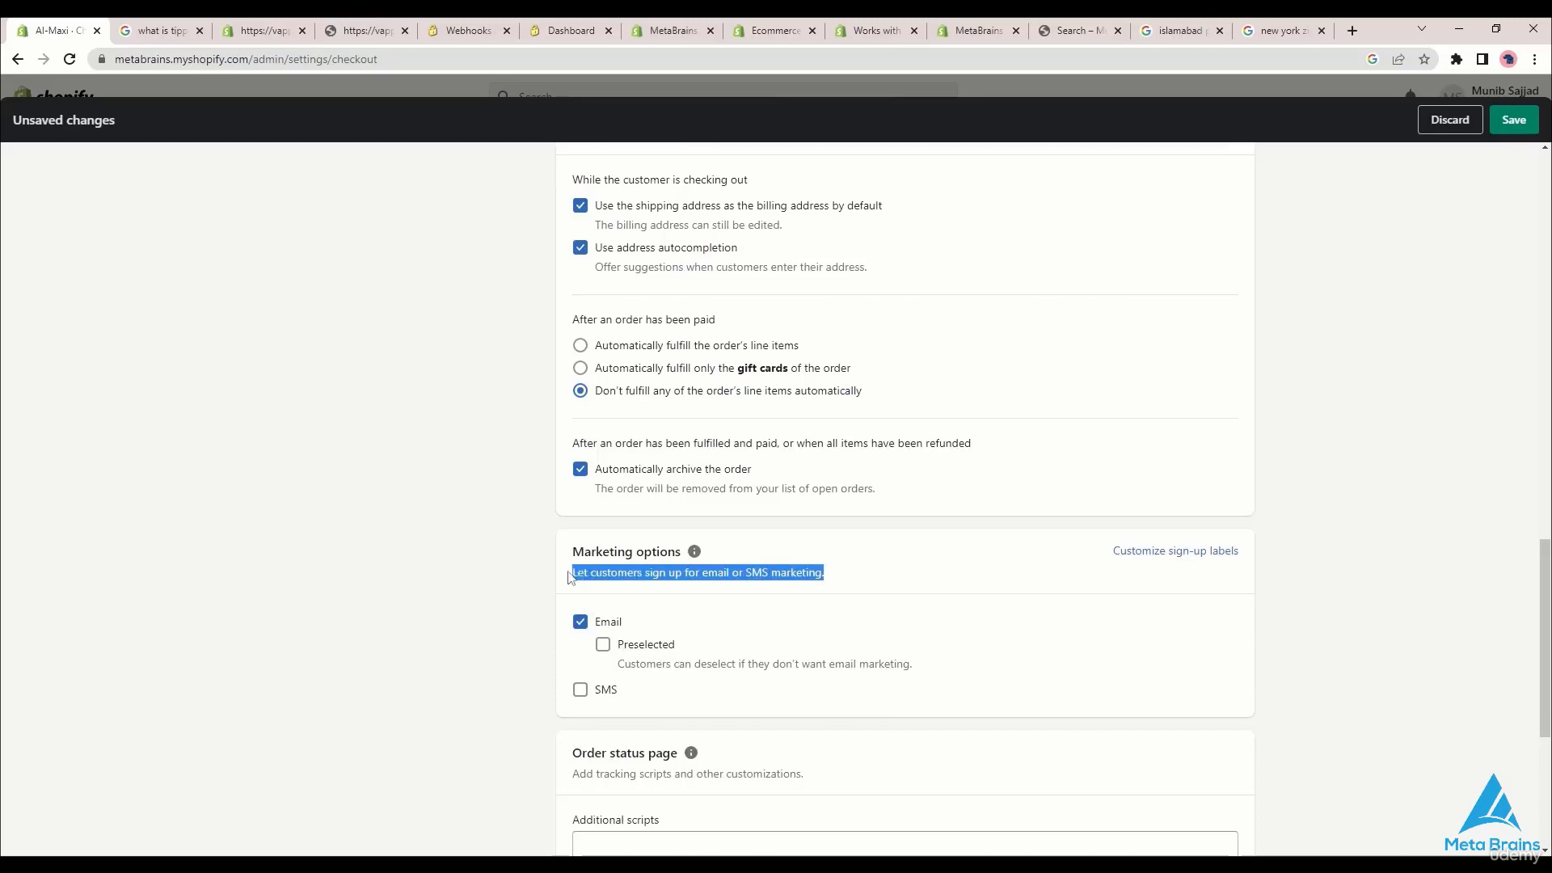
click(530, 604)
click(603, 646)
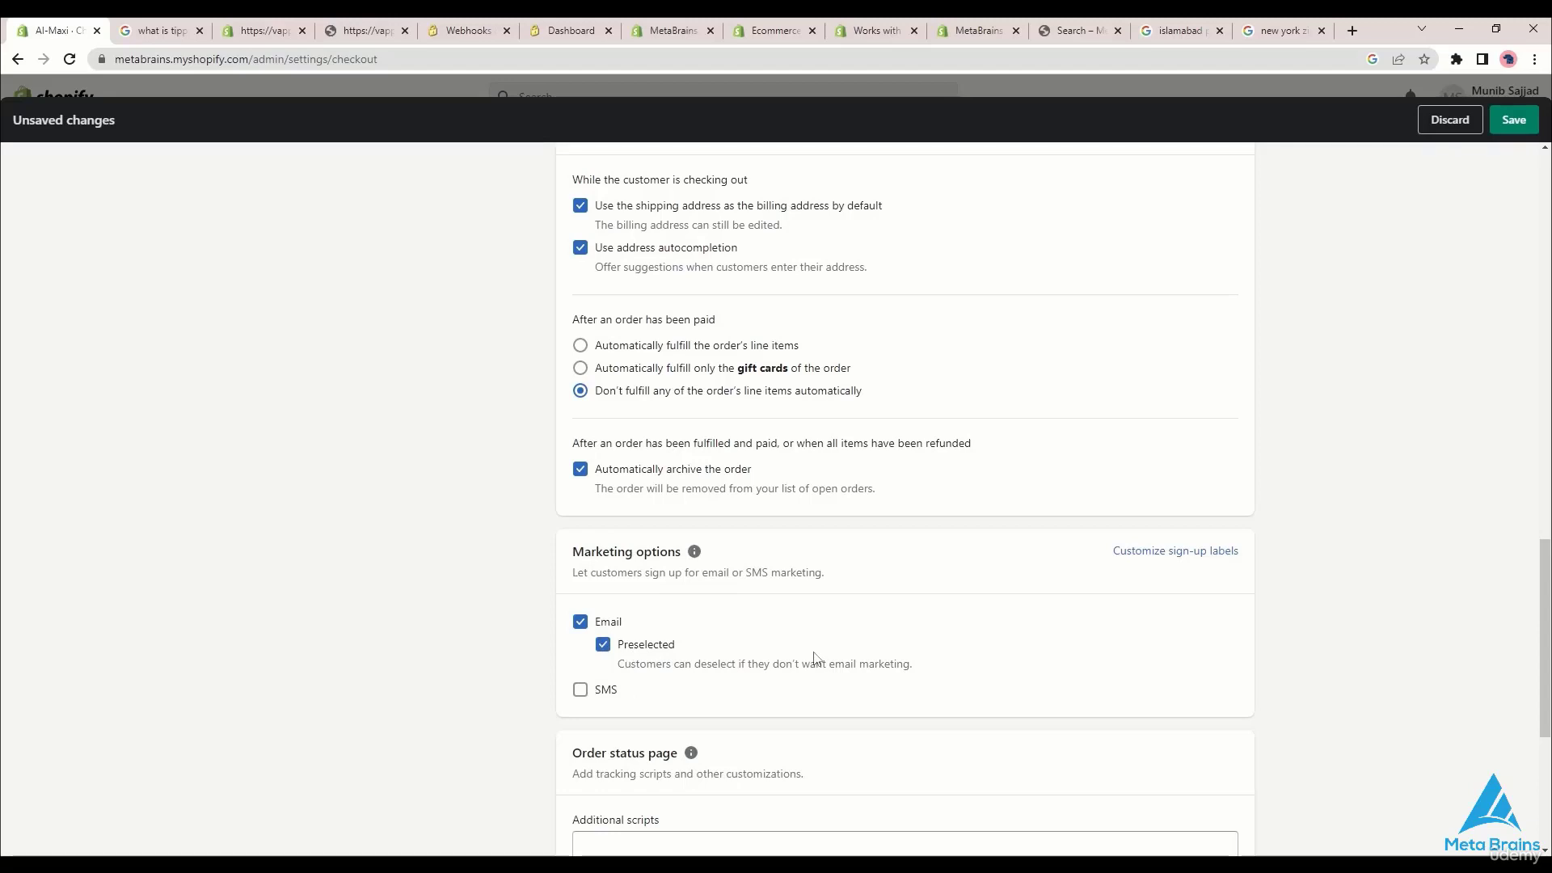
Step: Examine the order status page's additional scripts field and the checkout language section, and recheck the tipping and order processing settings
scroll(815, 659, down, 1)
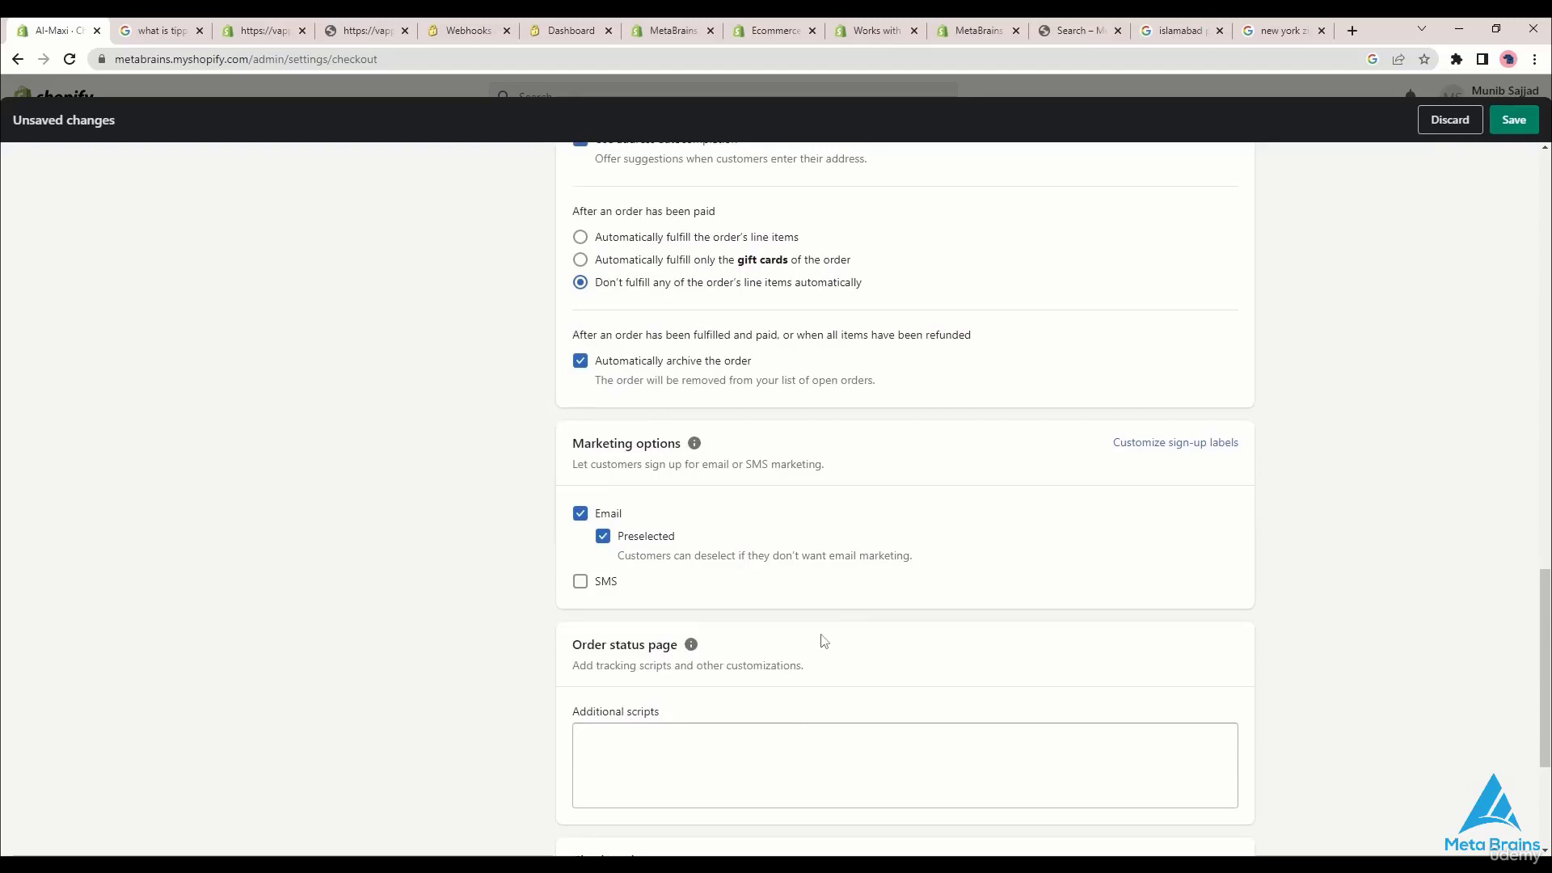
scroll(756, 735, down, 1)
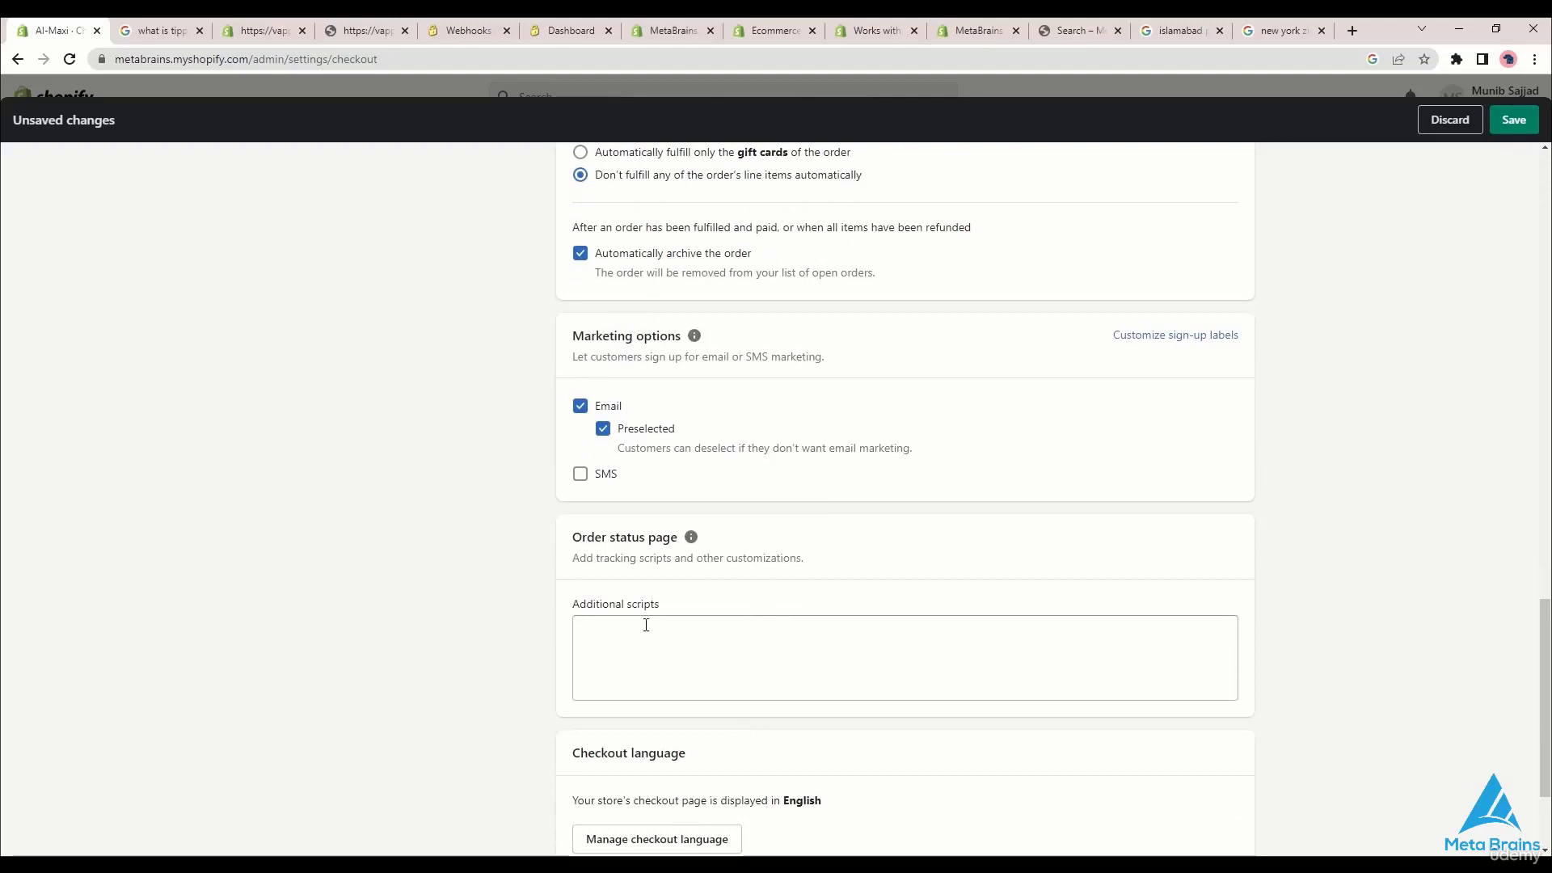
scroll(656, 632, down, 1)
click(714, 545)
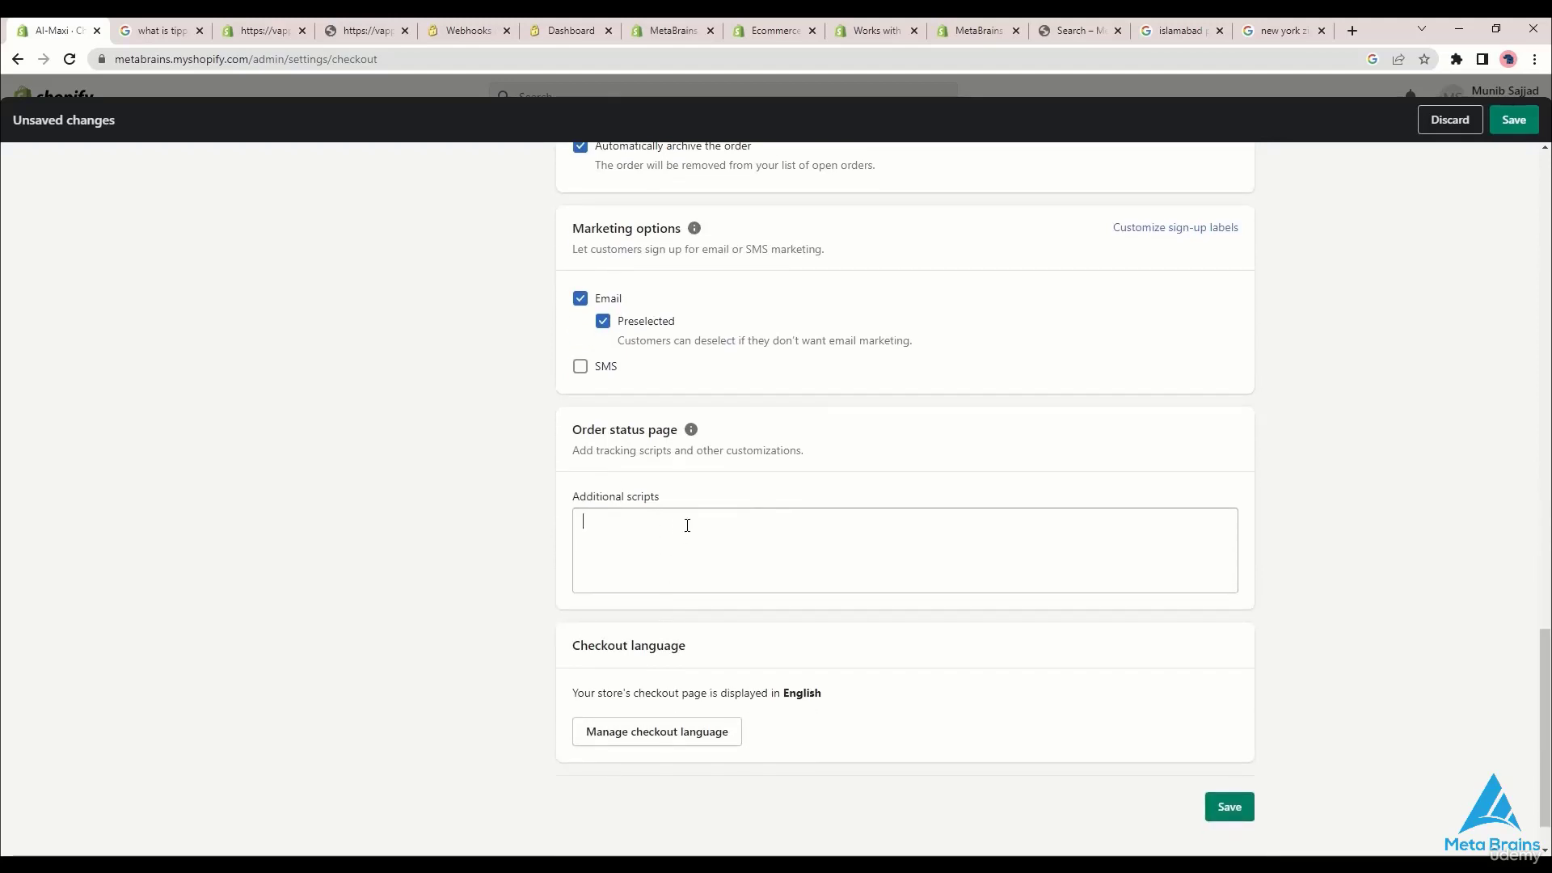
click(467, 544)
scroll(747, 501, up, 6)
scroll(760, 522, down, 5)
scroll(780, 557, up, 1)
scroll(792, 575, up, 10)
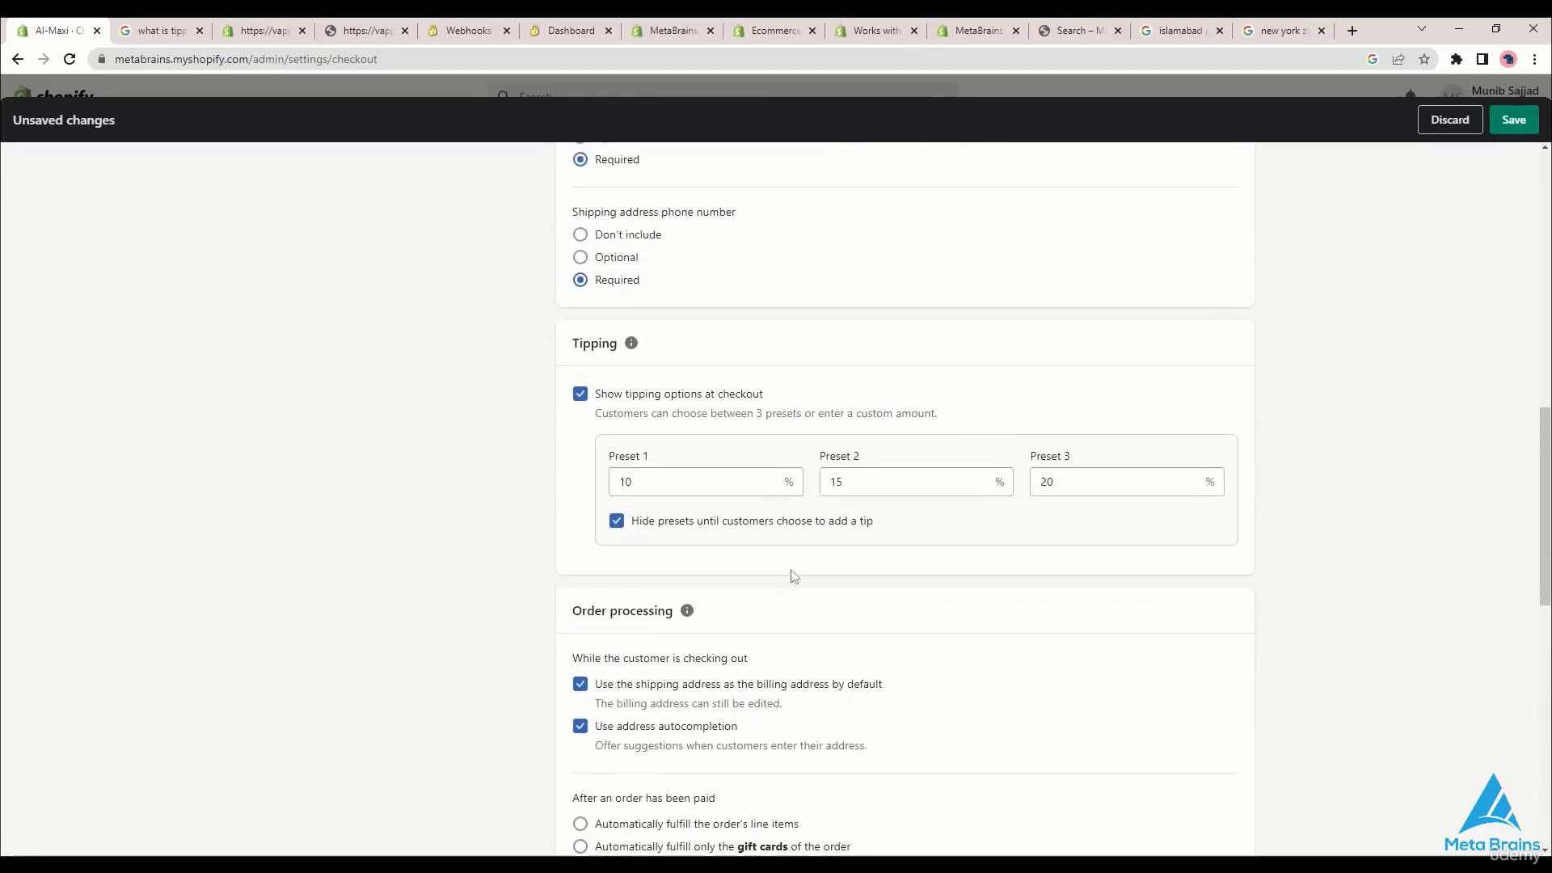
scroll(811, 547, down, 12)
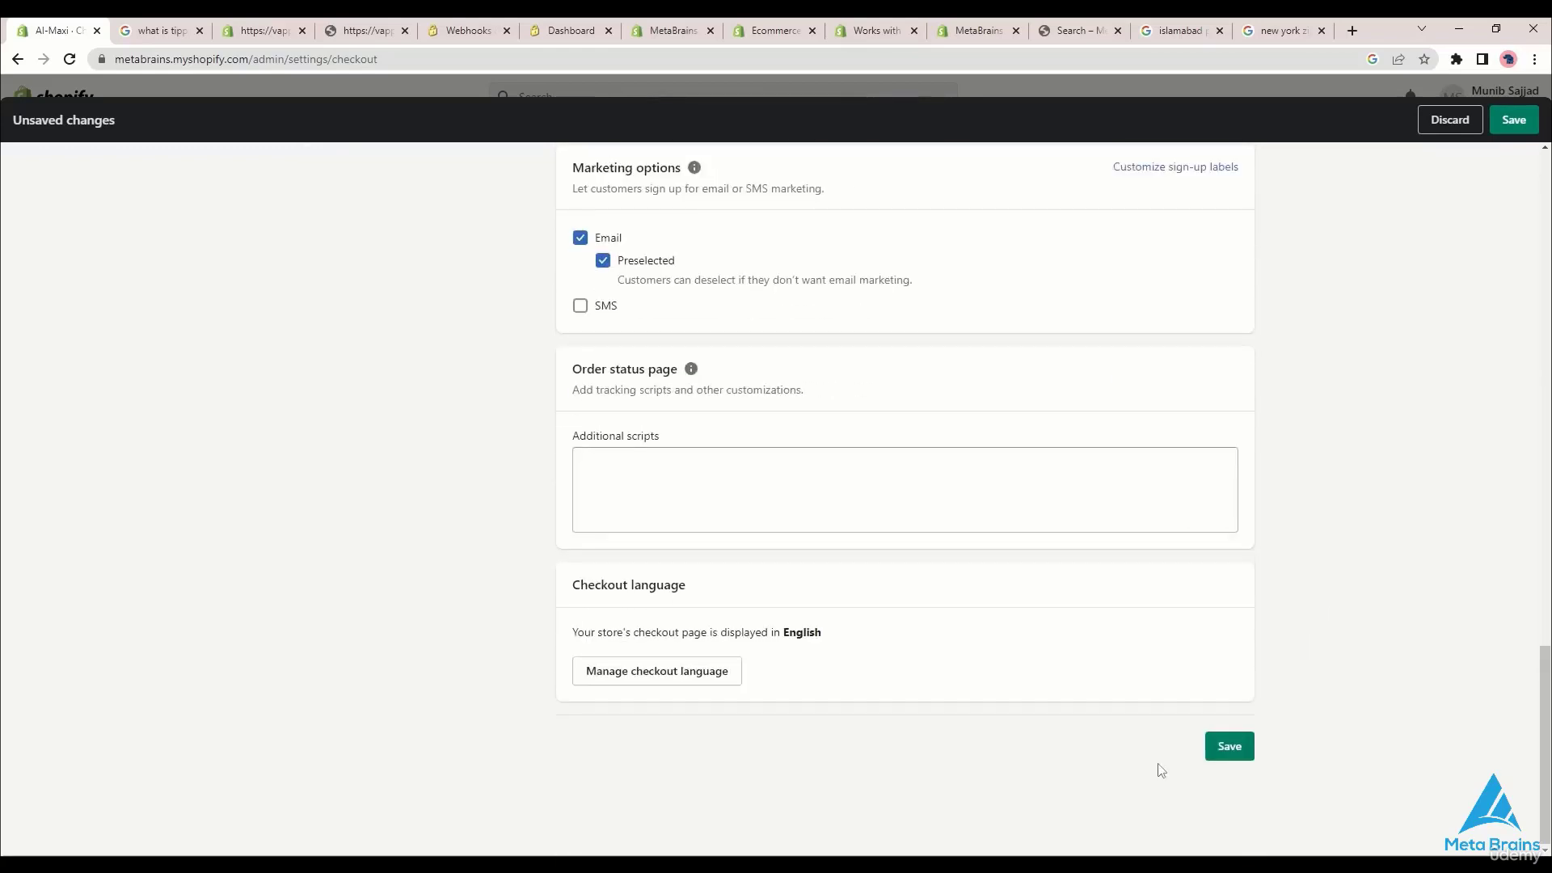
Step: Save the changed checkout settings and return to the customer accounts and contact method sections
click(1227, 746)
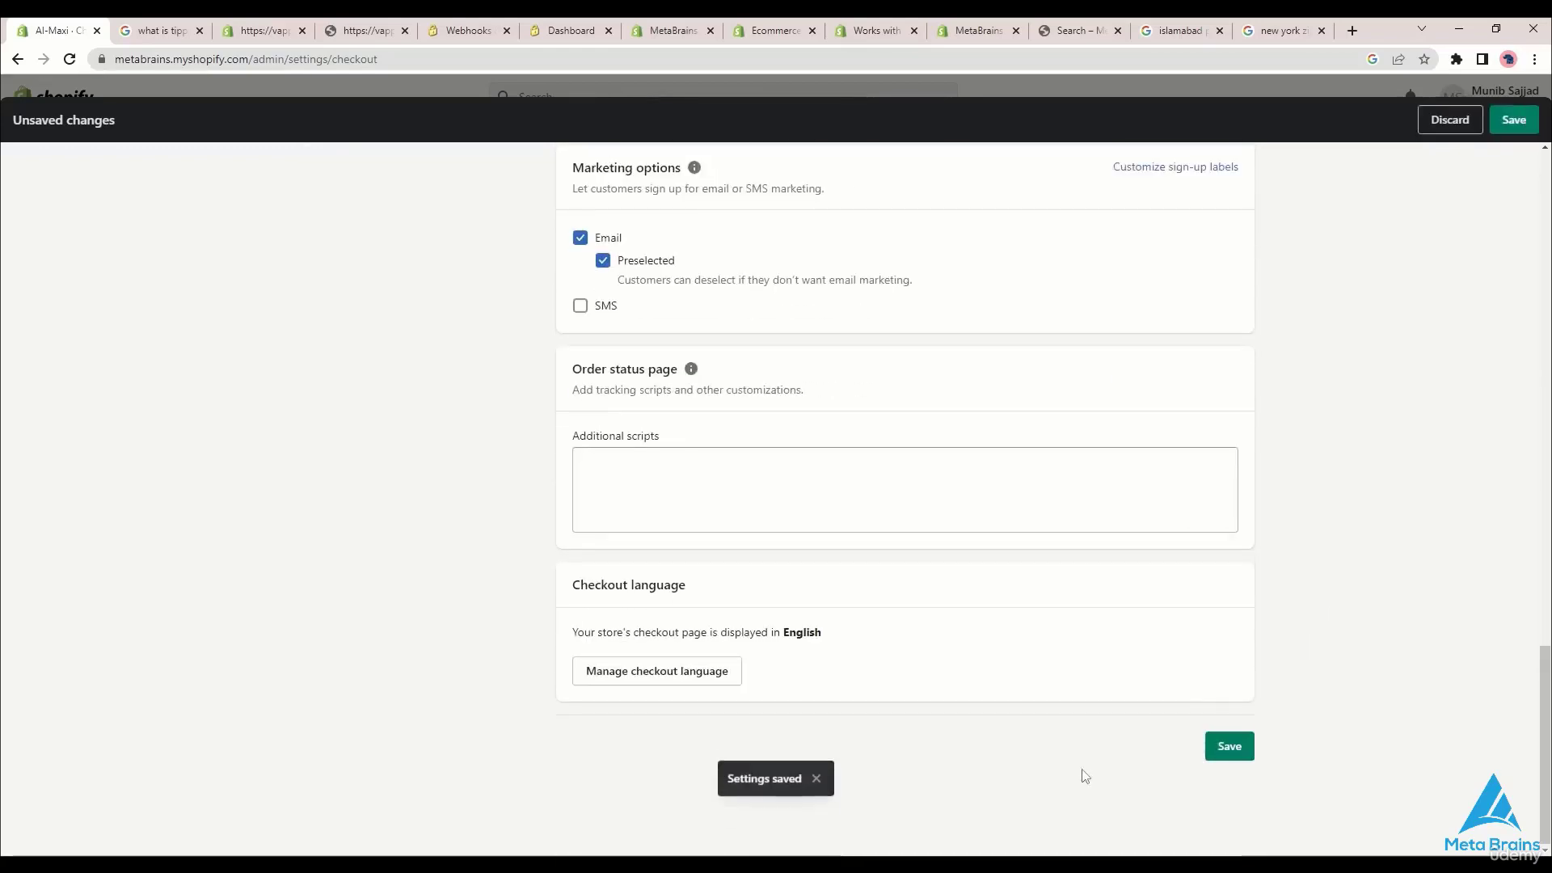
scroll(788, 566, up, 10)
scroll(824, 514, up, 3)
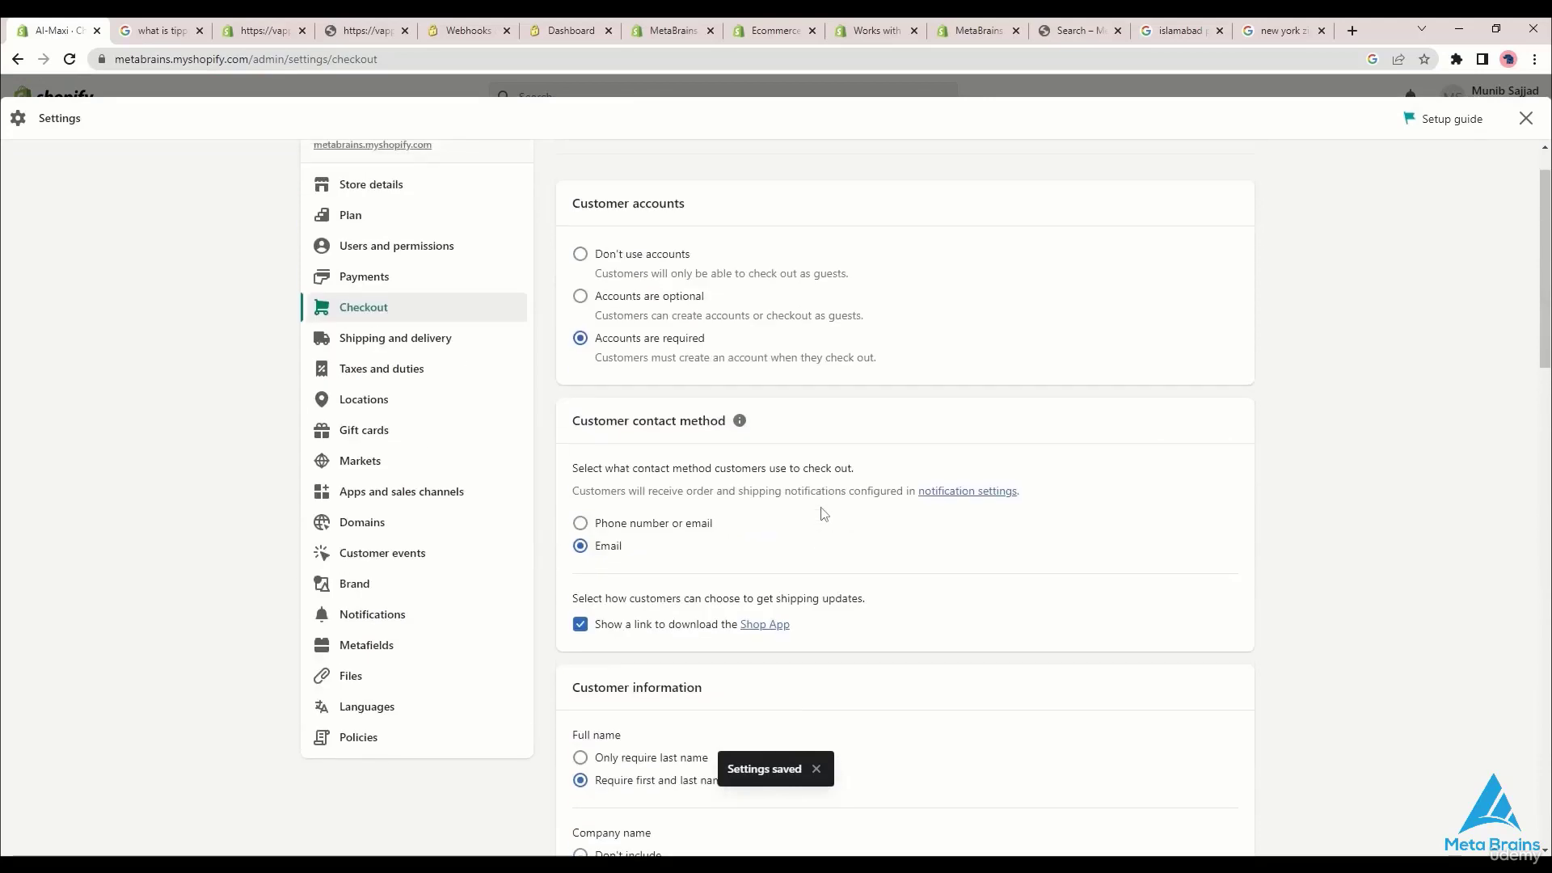